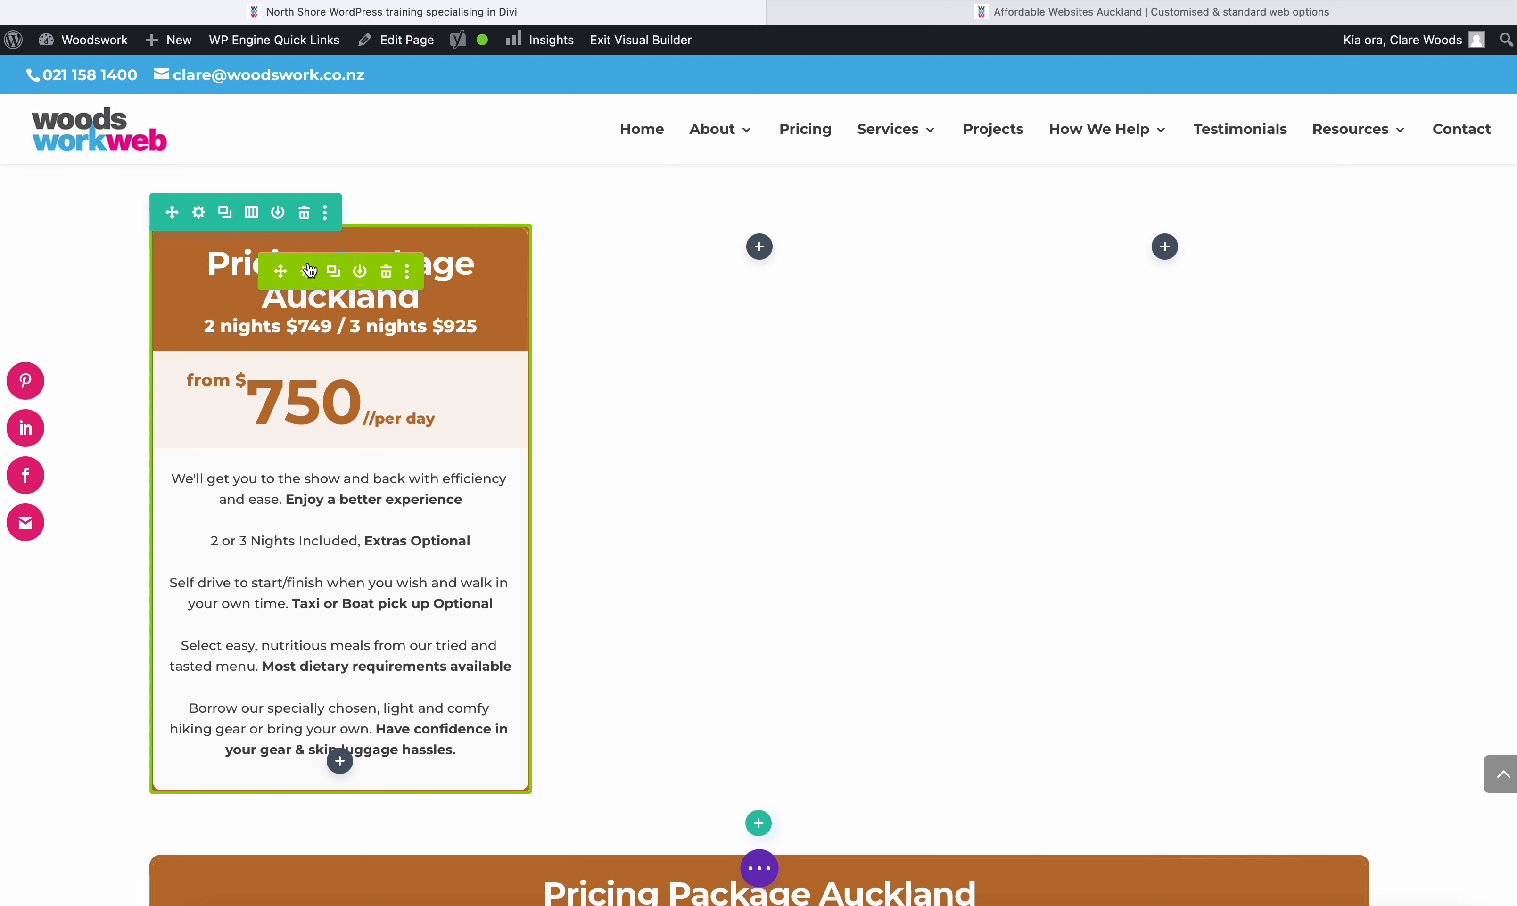
- In the first column's pricing table, set the title to "Pricing Package Auckland NA" and the subtitle to "2 nights $749 / 3 nights $950"
click(308, 272)
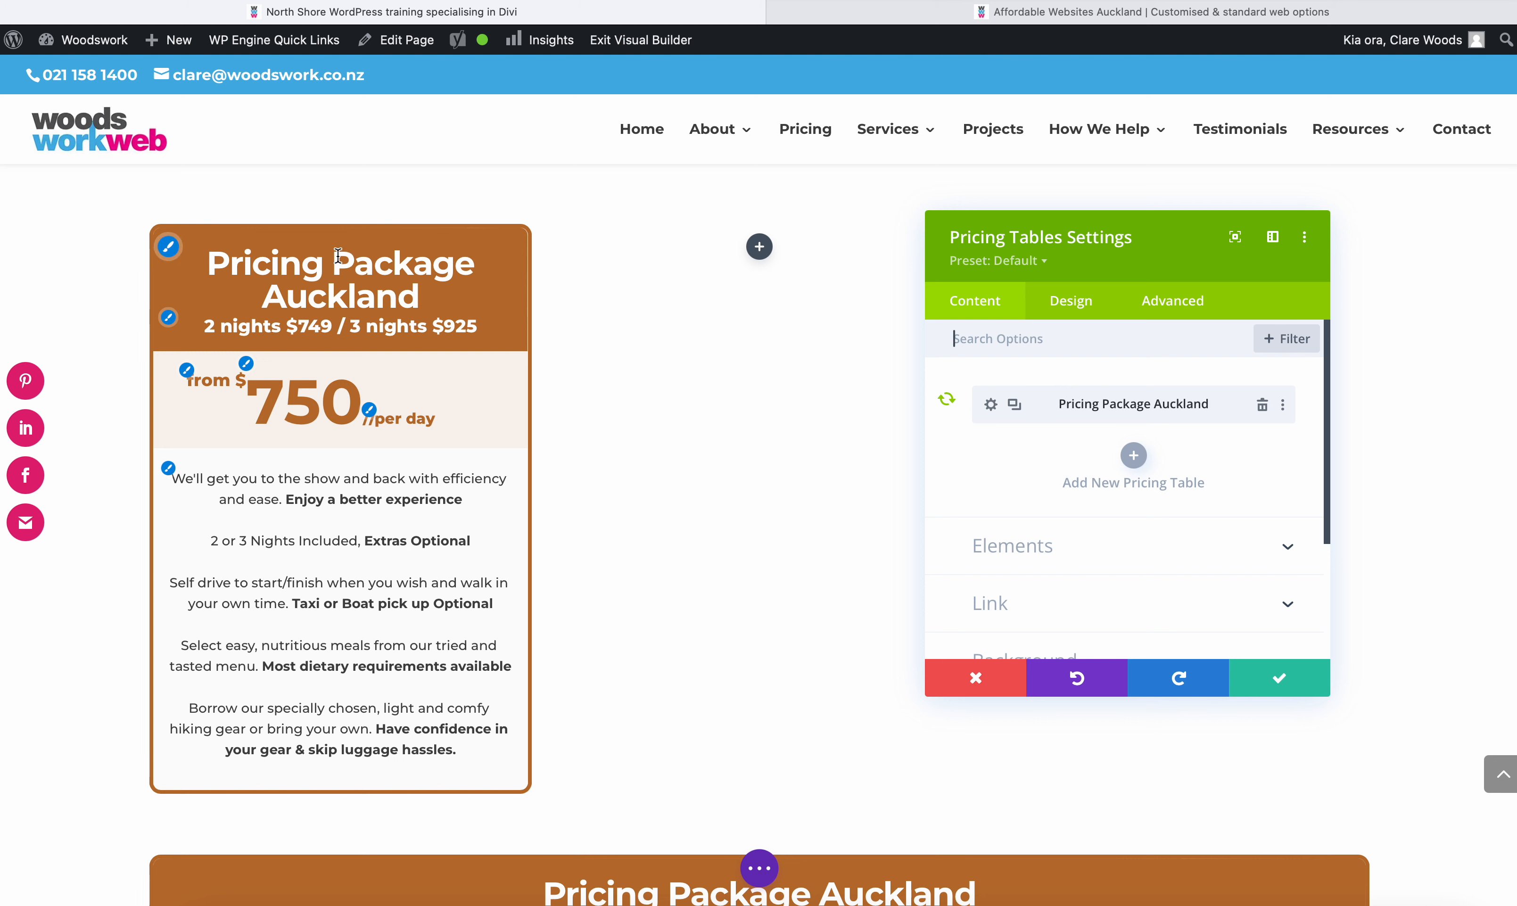
click(990, 405)
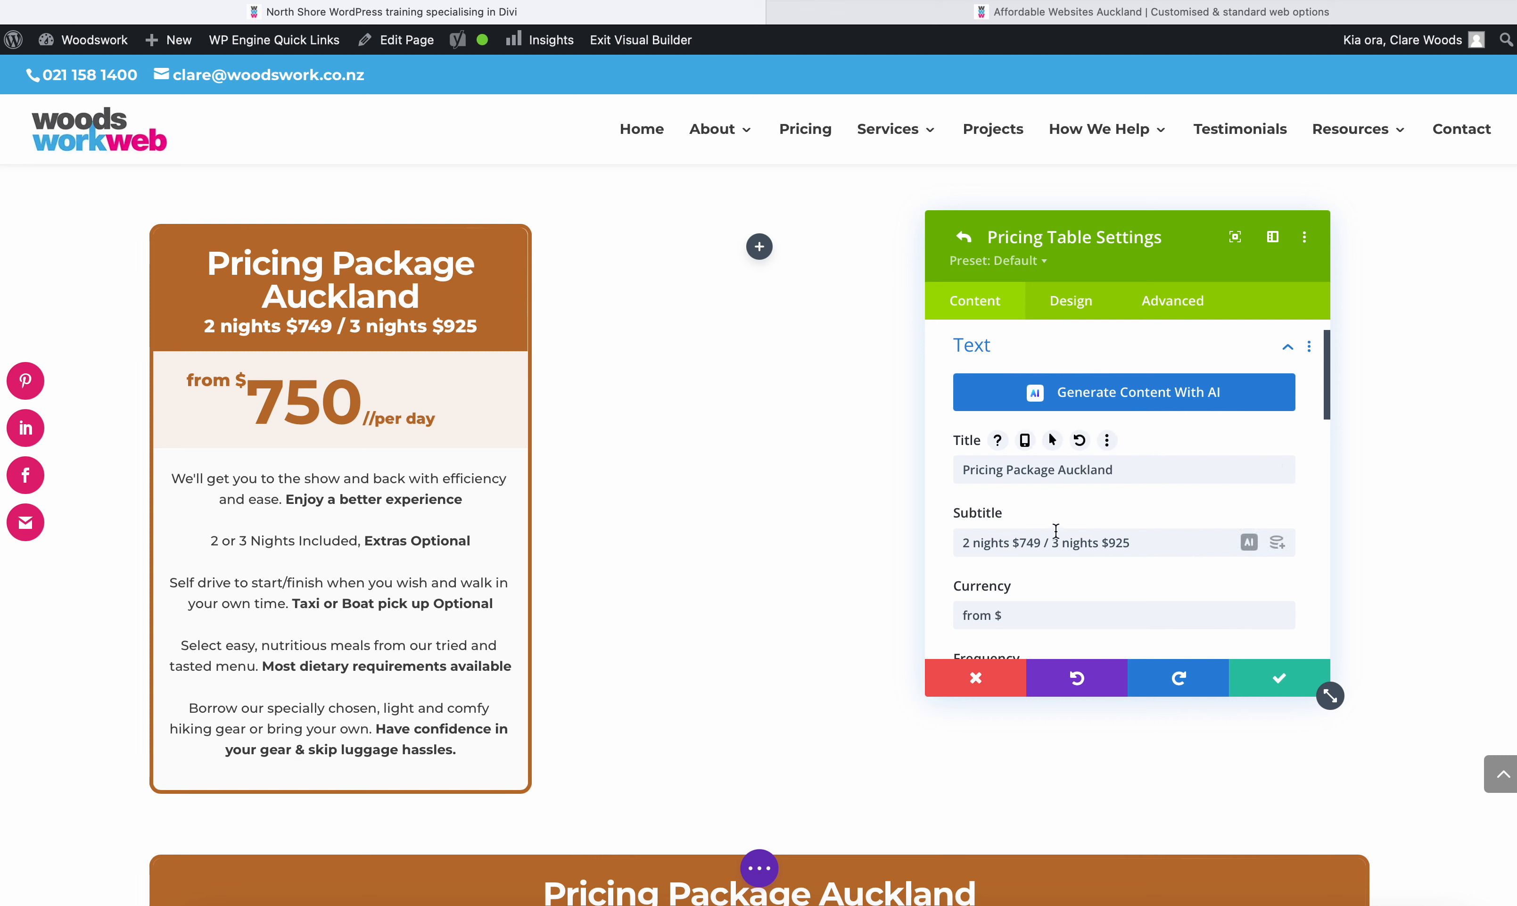
scroll(1101, 506, down, 2)
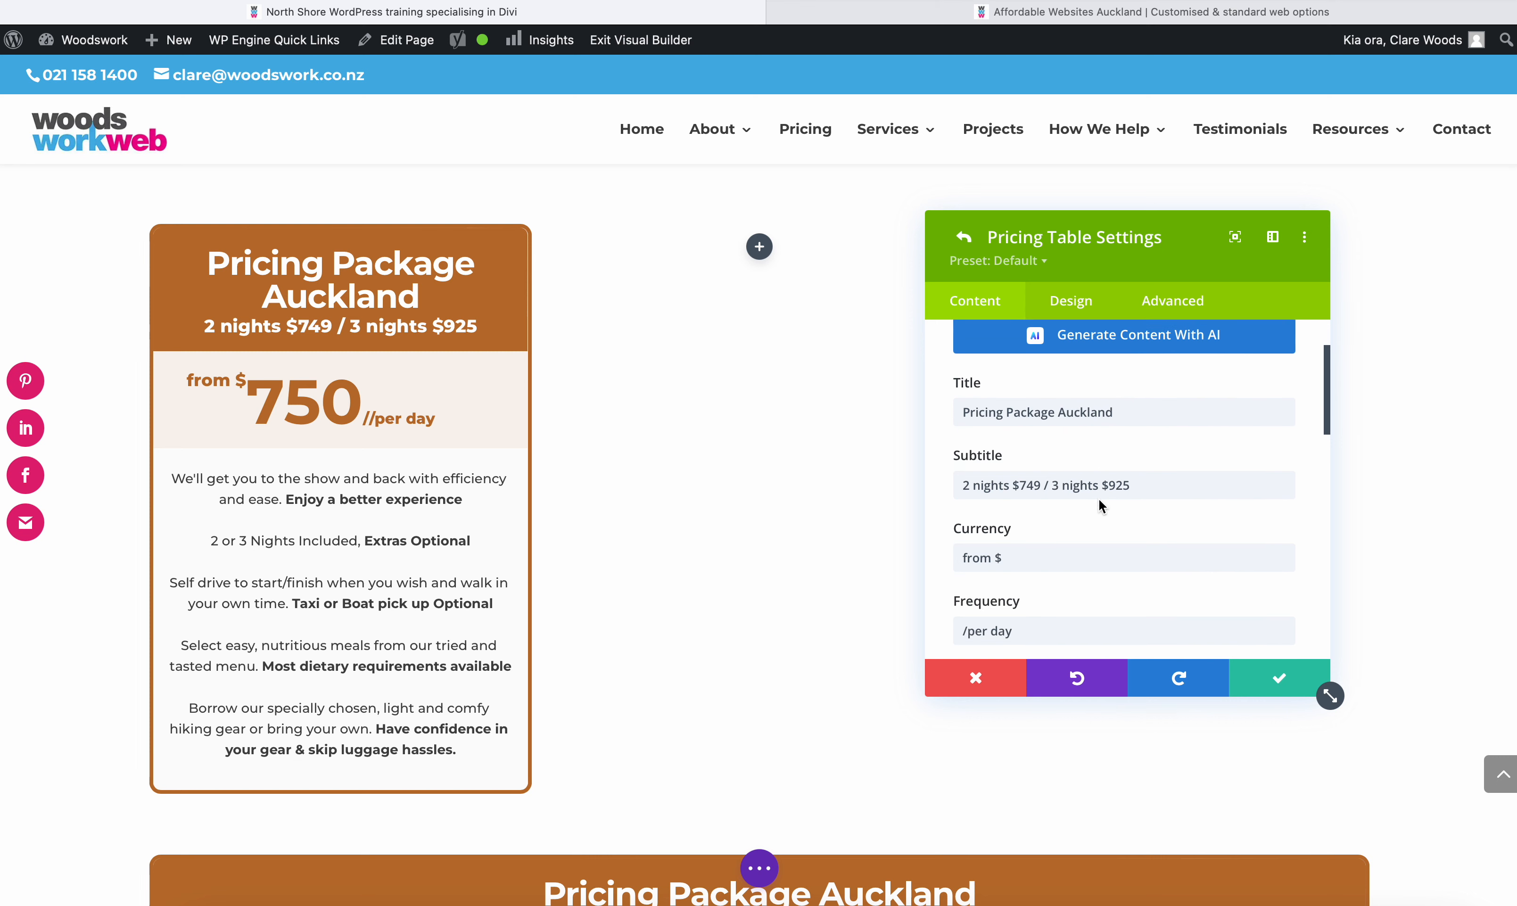
double_click(1088, 417)
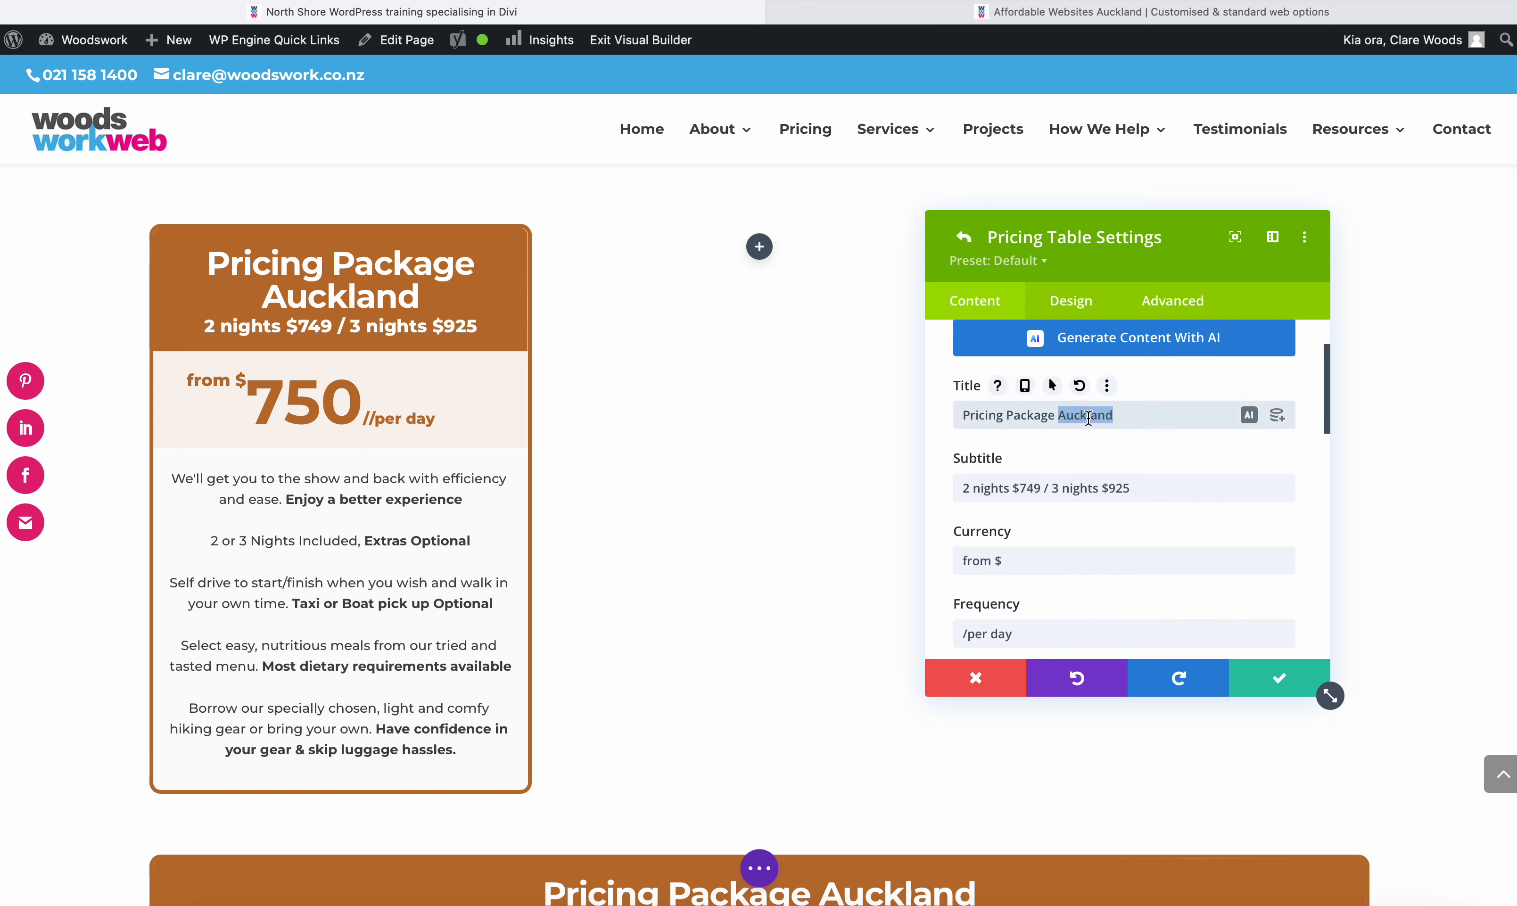
click(1144, 418)
text(NA)
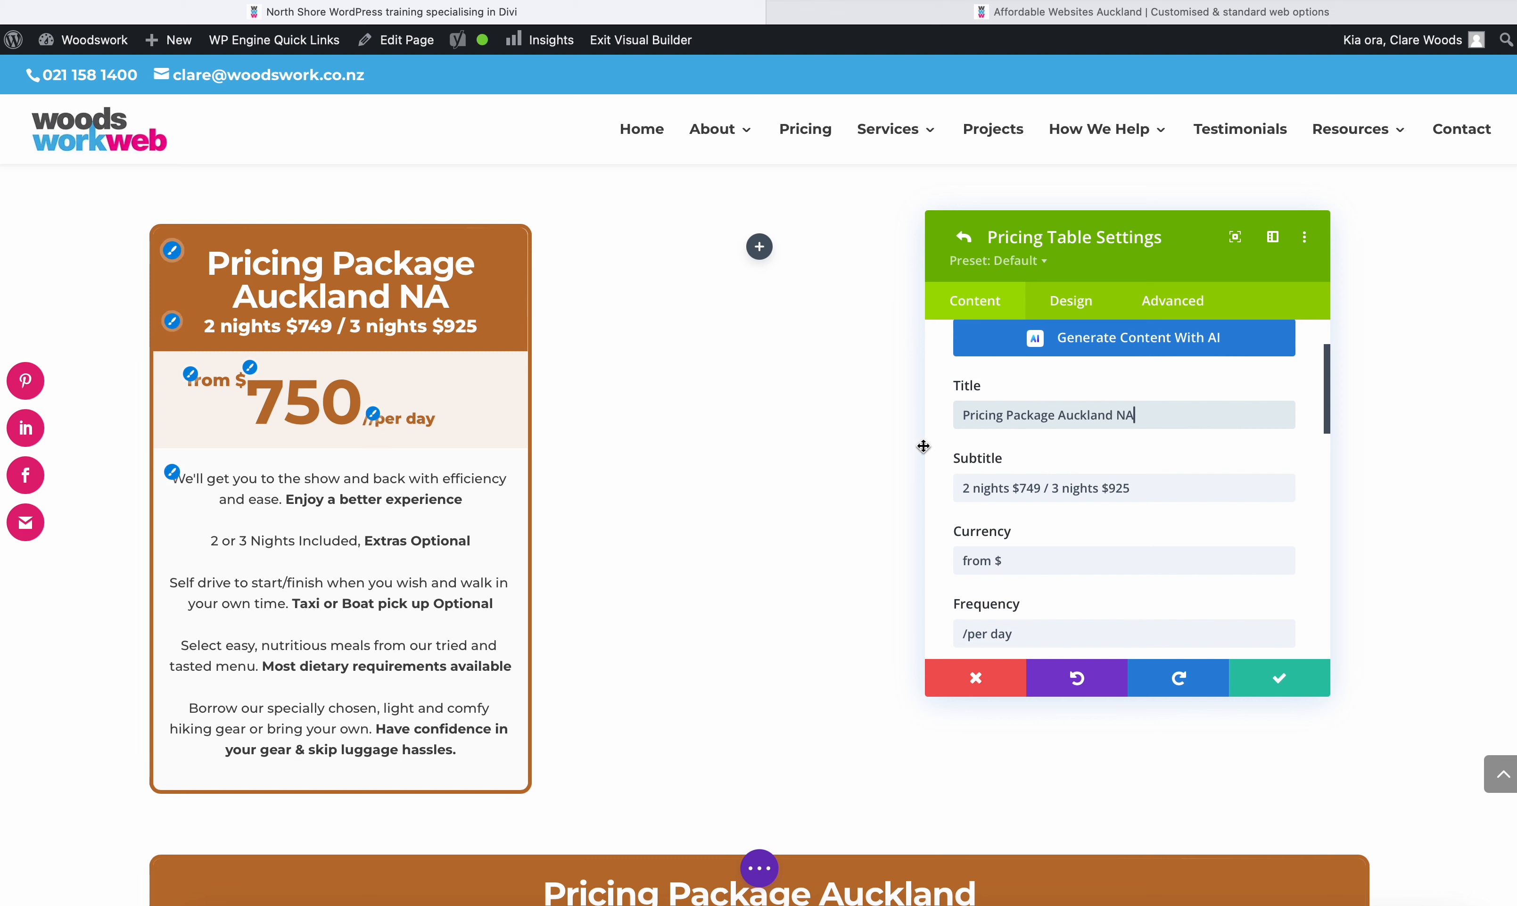
drag(1139, 488, 1119, 488)
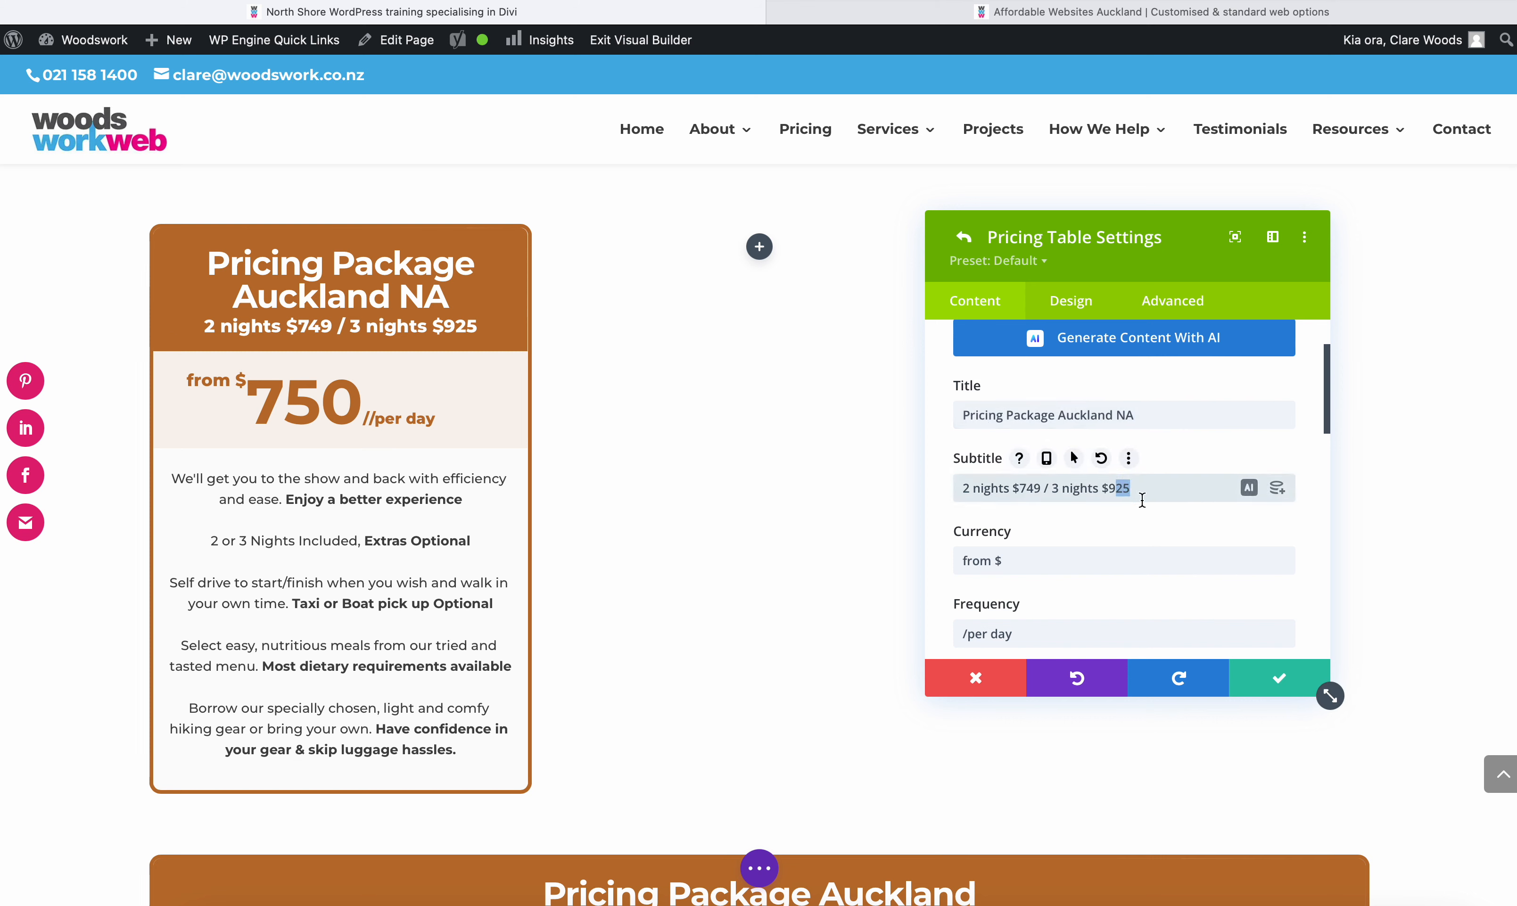
text(50)
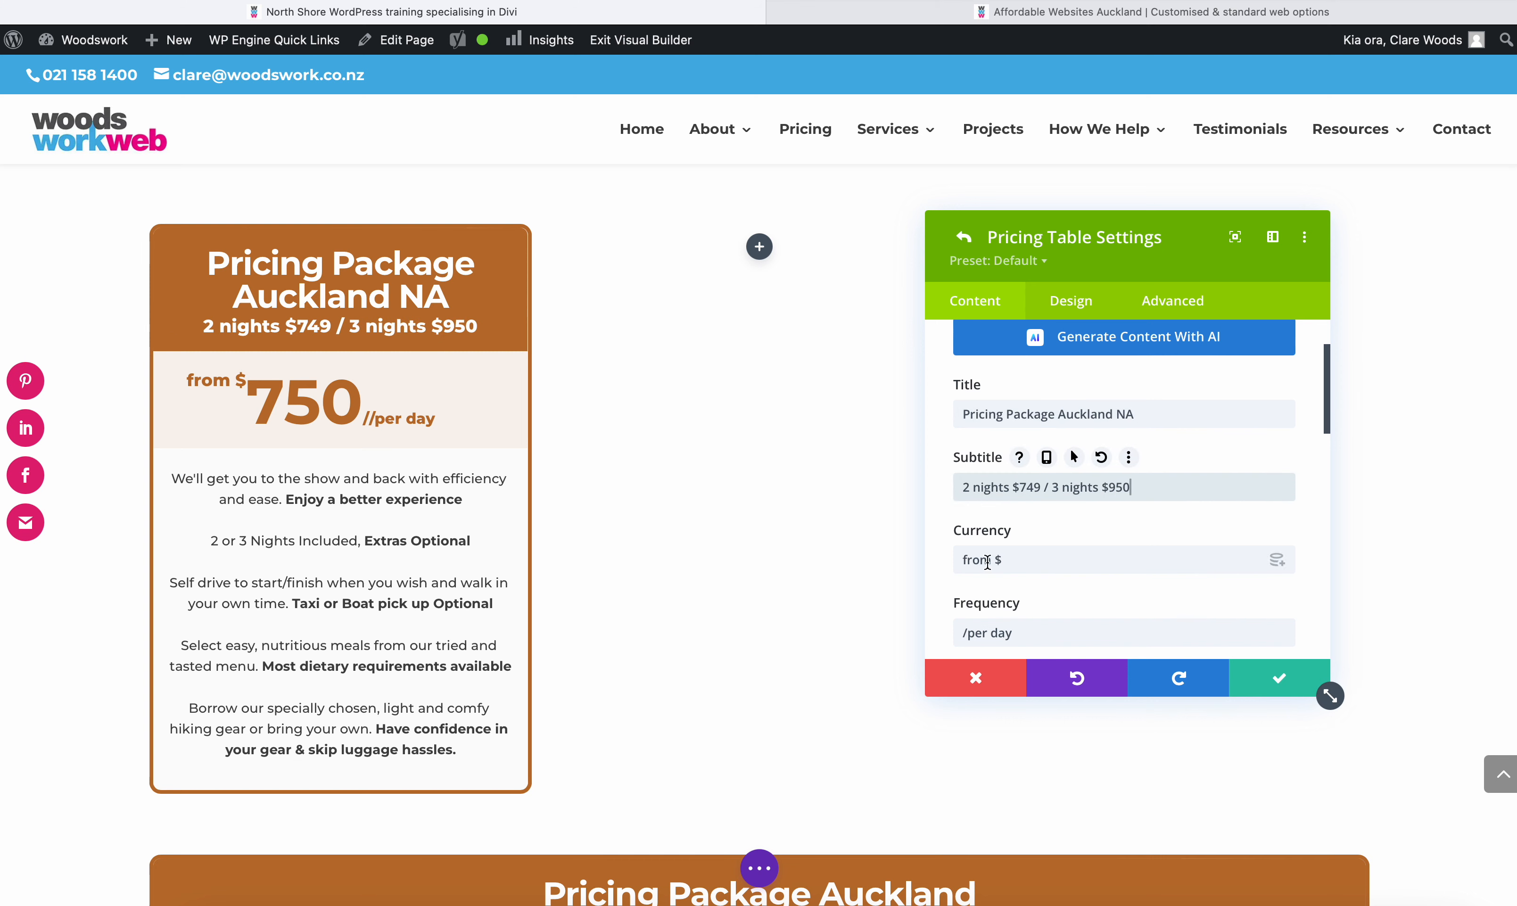
- Change the pricing table's frequency to "/night" and its price to 700
click(974, 562)
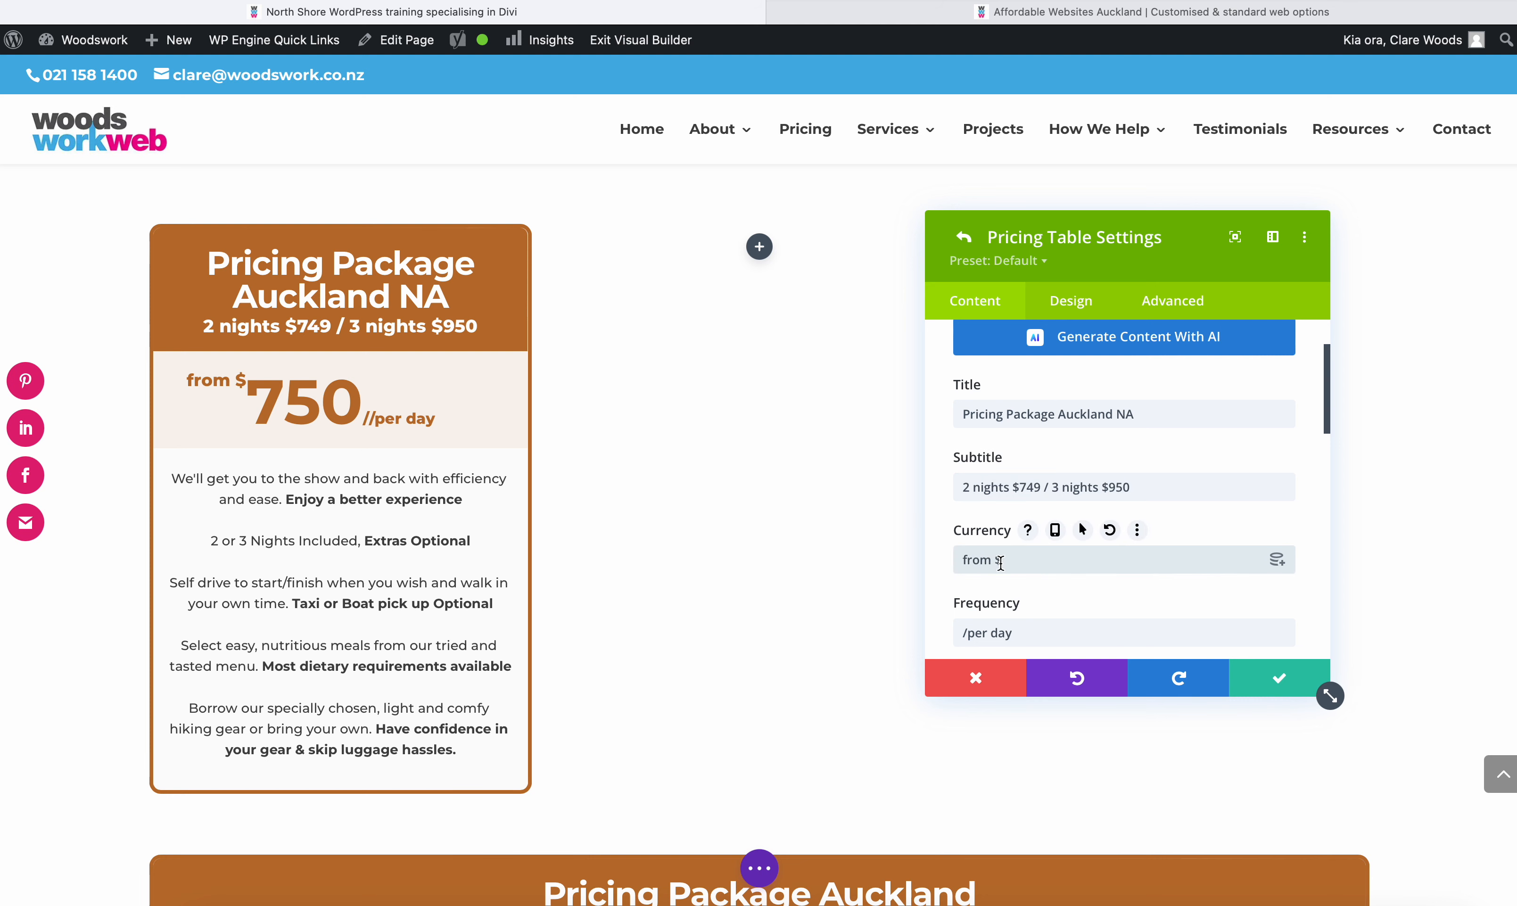
scroll(1030, 559, down, 2)
click(1033, 533)
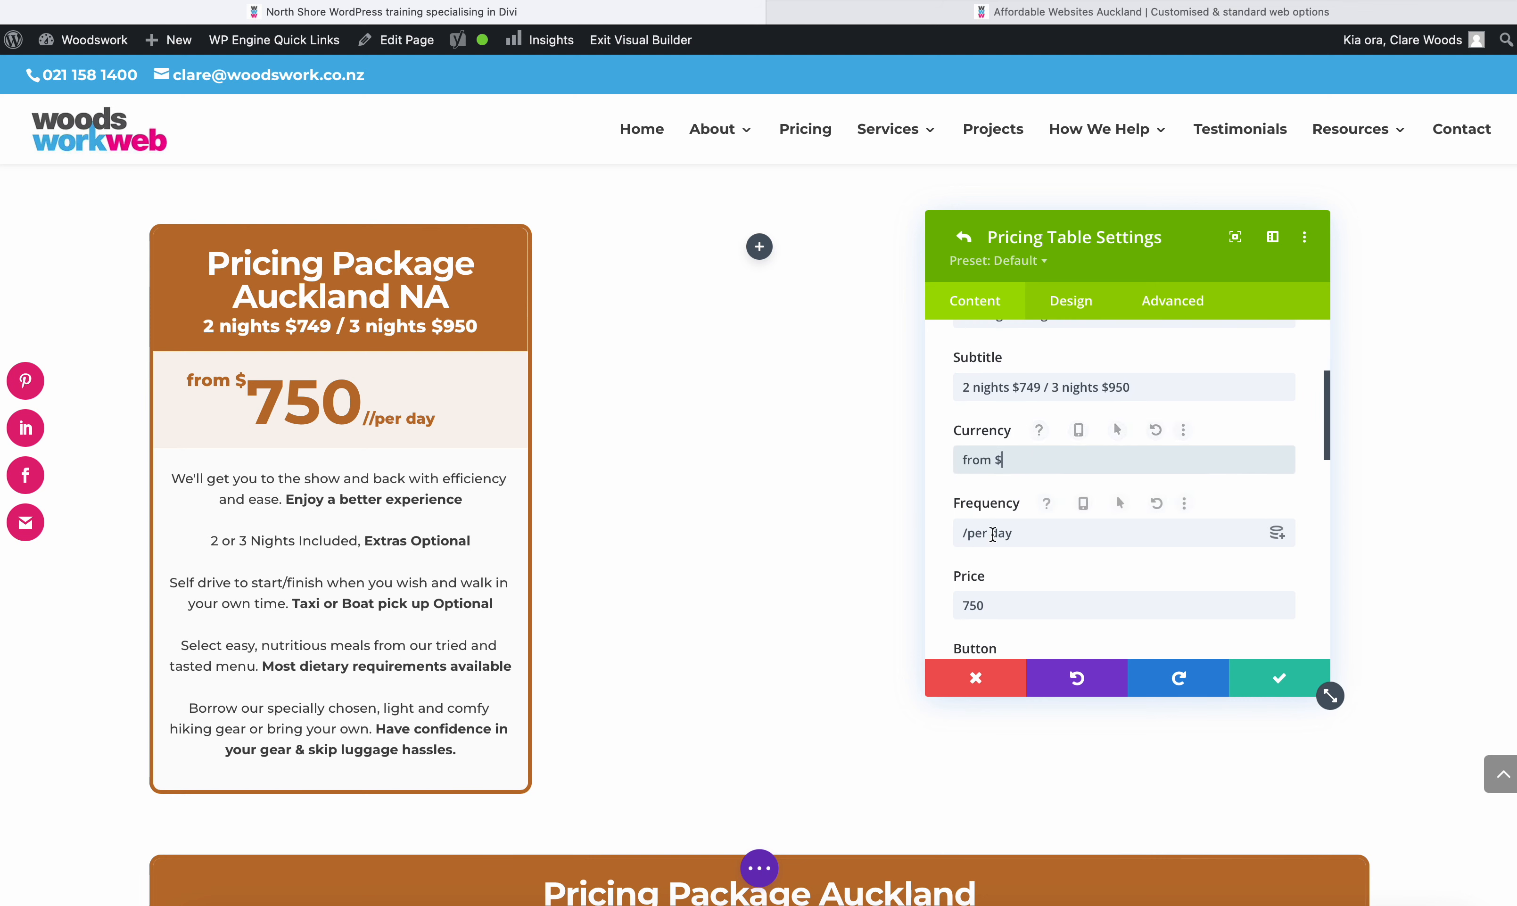
drag(1032, 533, 963, 533)
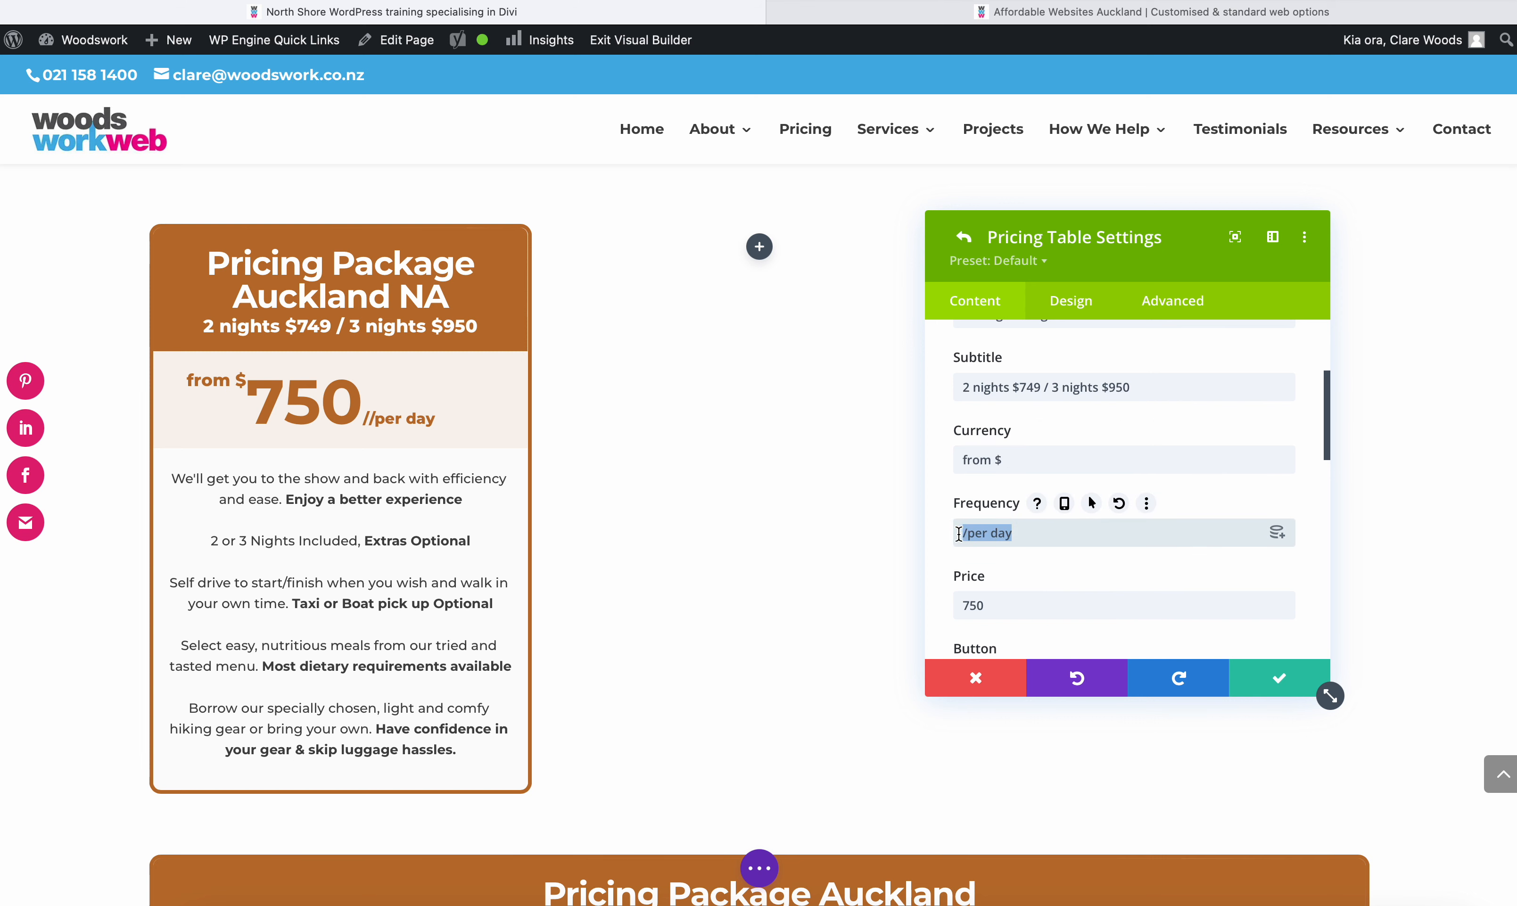
text(/)
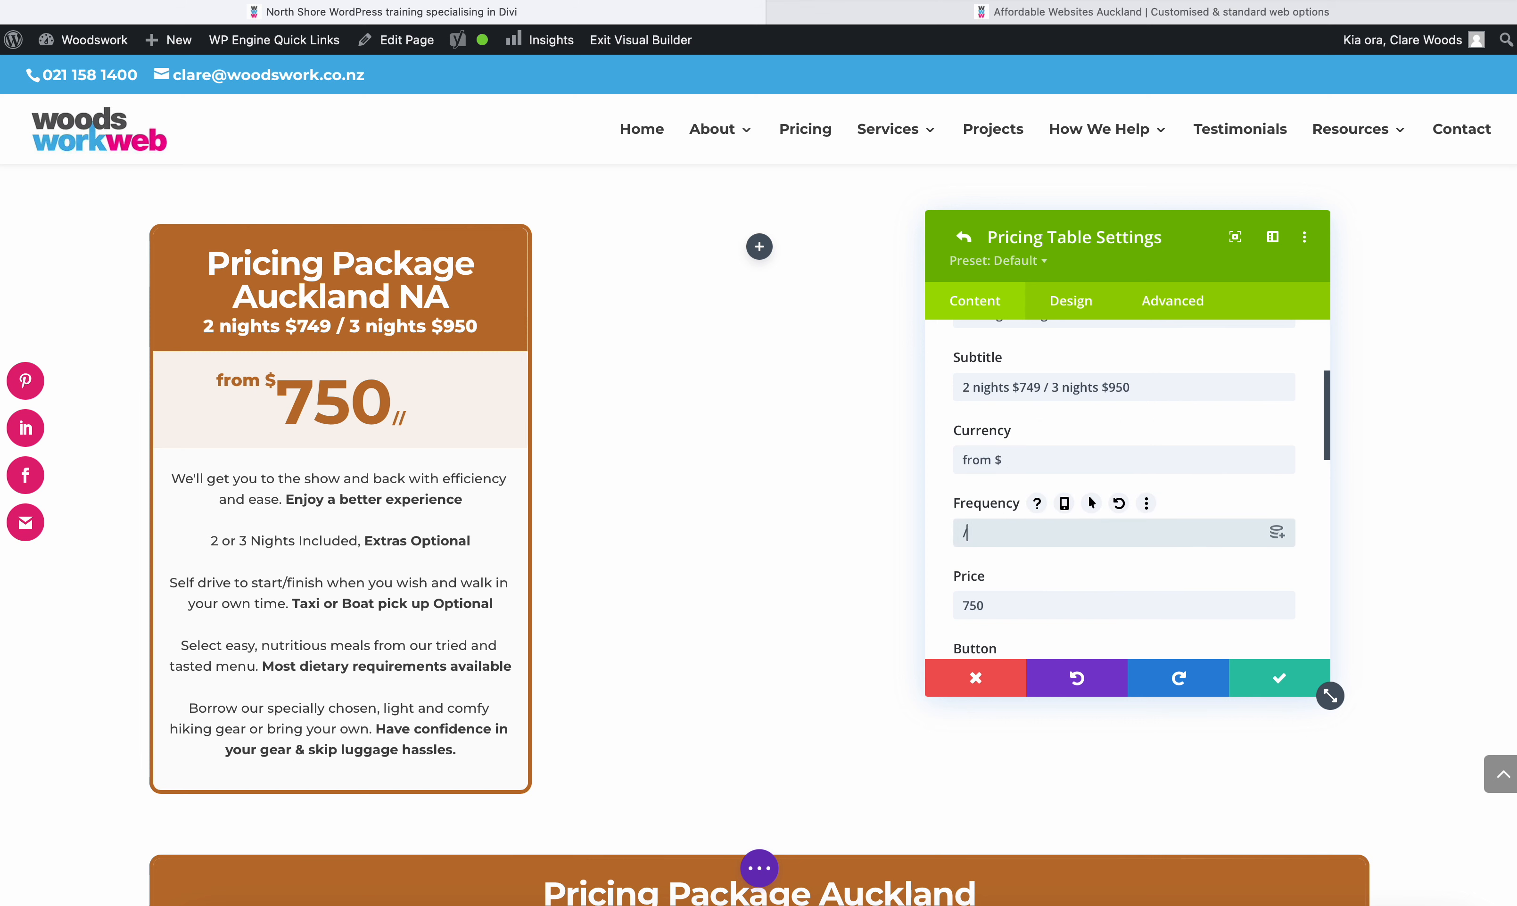
text(night)
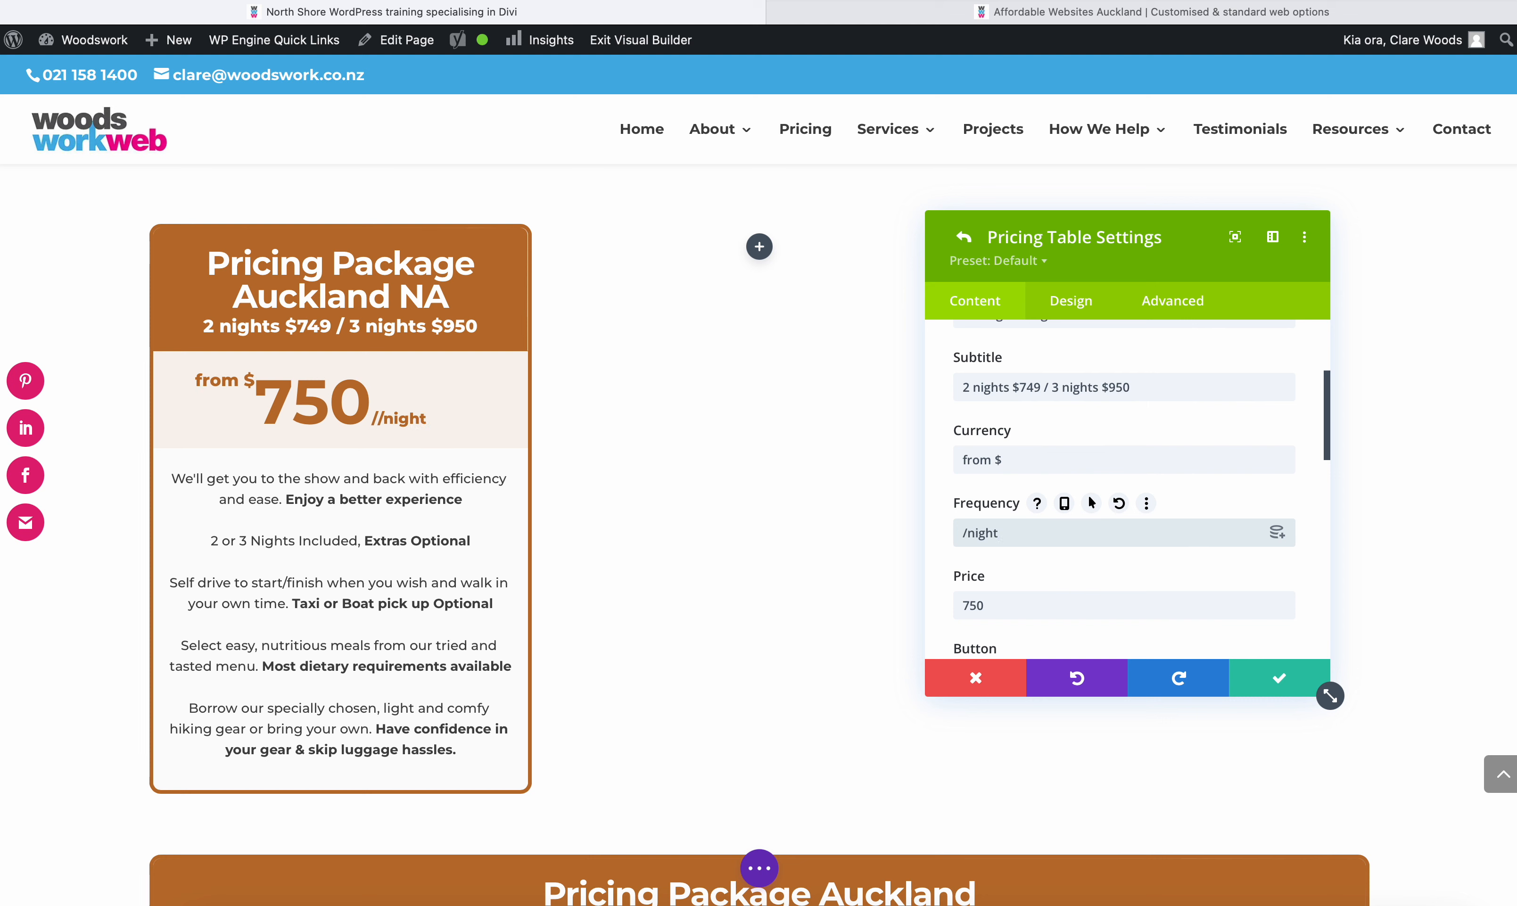
scroll(997, 541, down, 3)
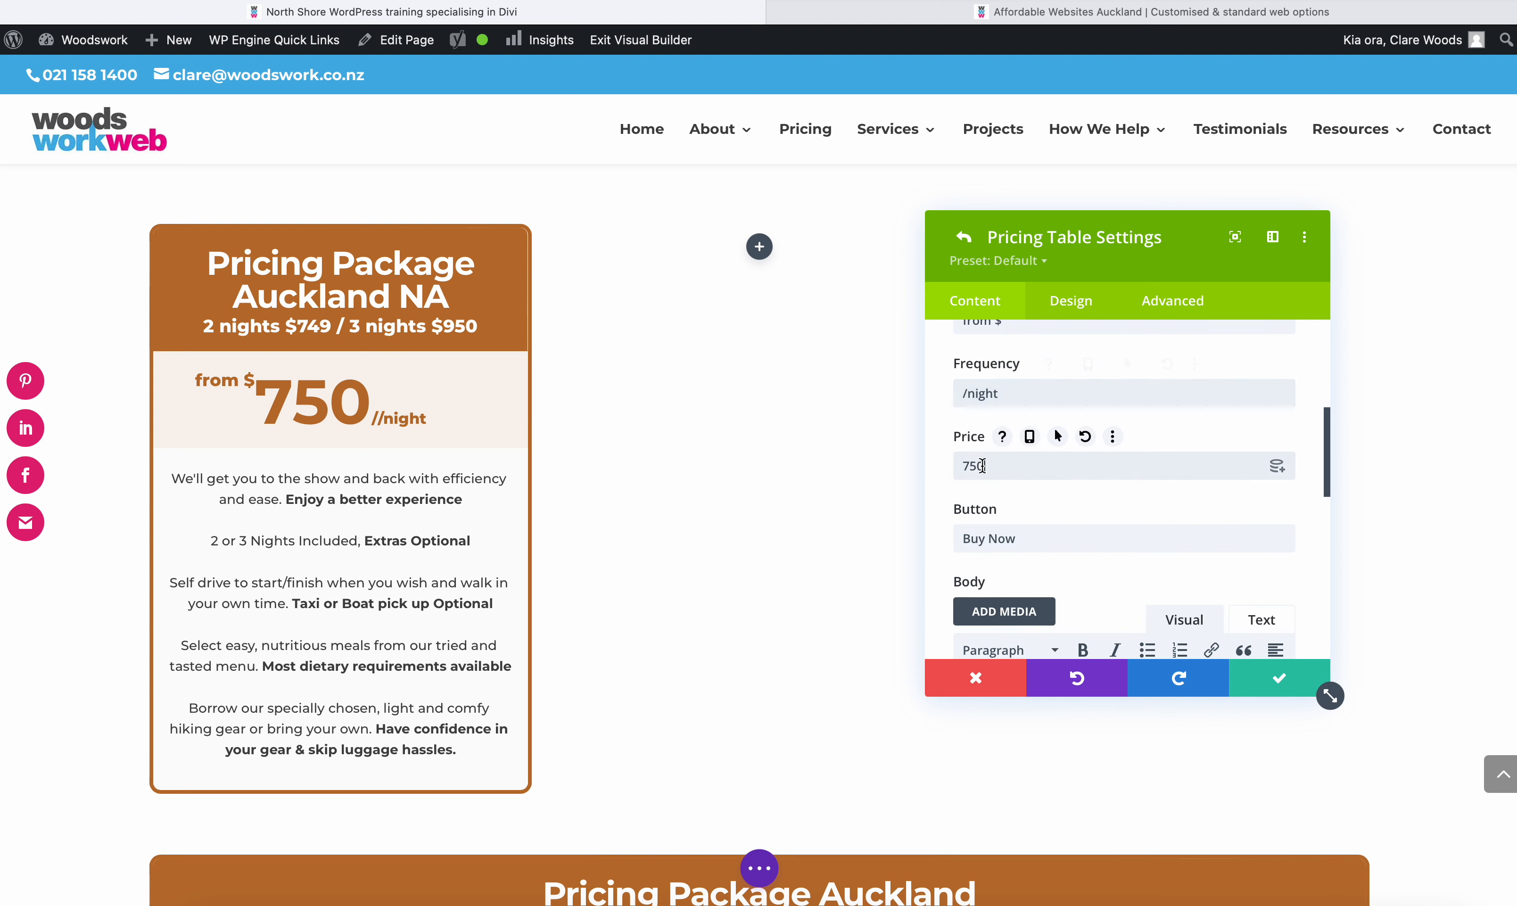
drag(982, 465, 971, 465)
text(00)
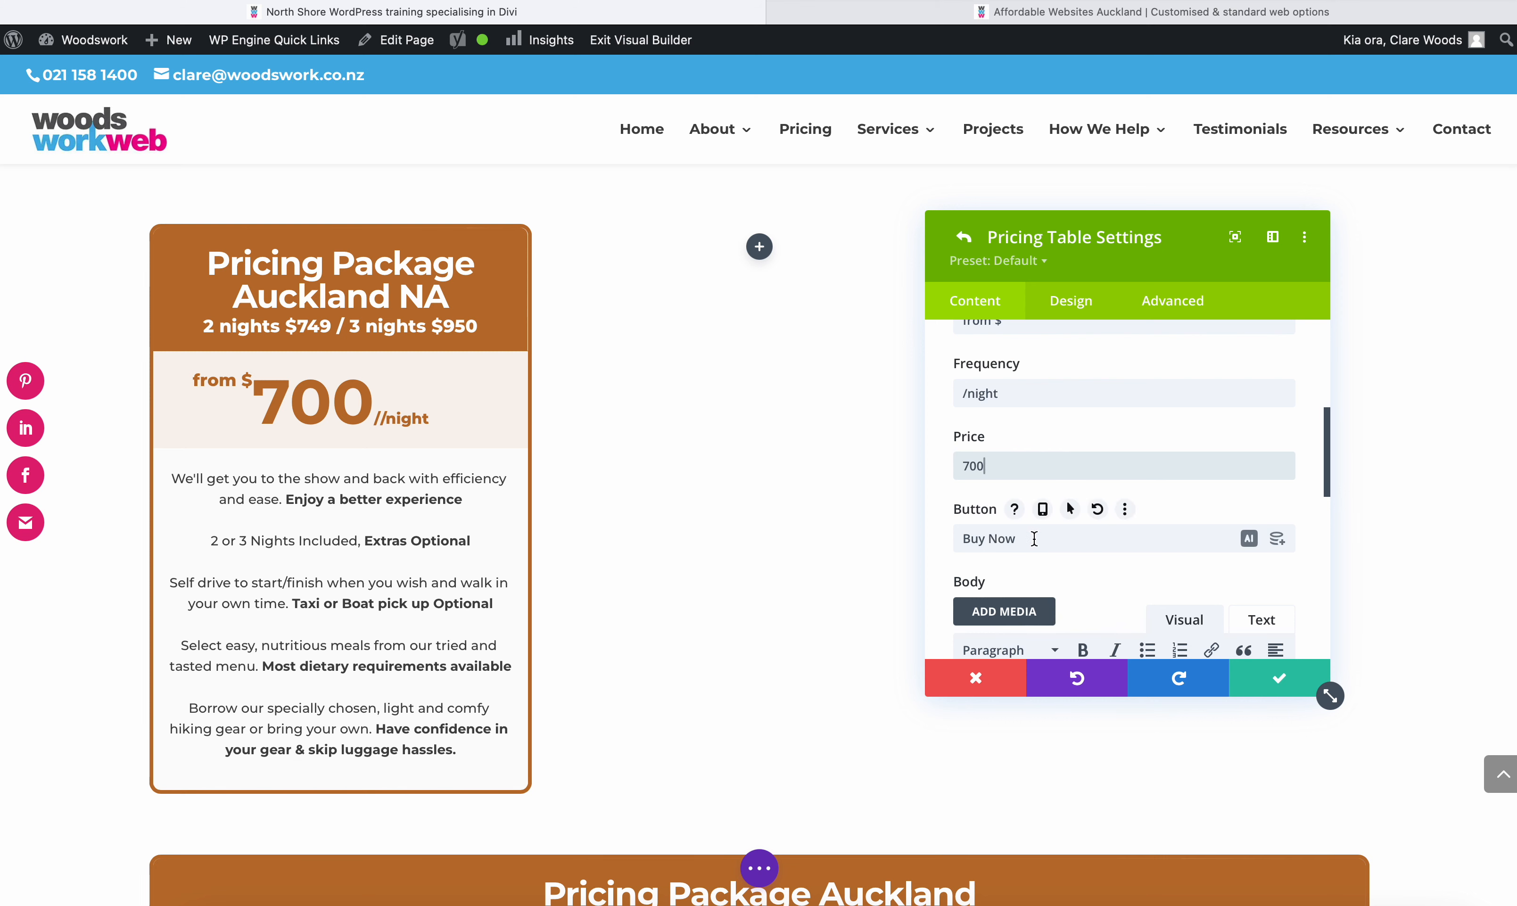
- Change the pricing table's button text to "Book Now"
scroll(1004, 529, down, 1)
double_click(1005, 526)
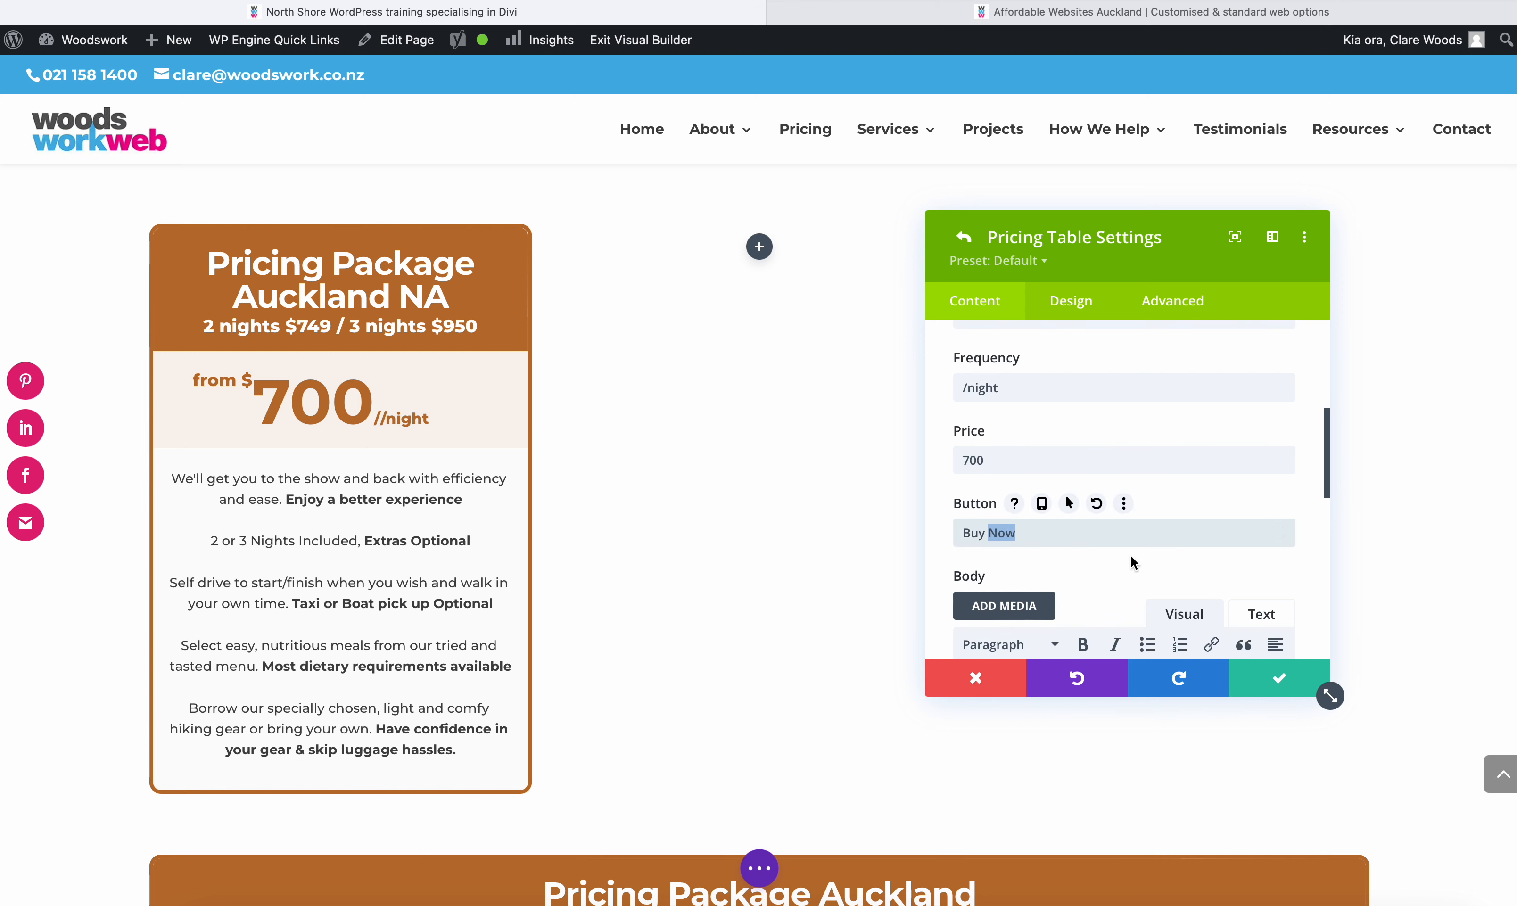
drag(969, 533, 987, 533)
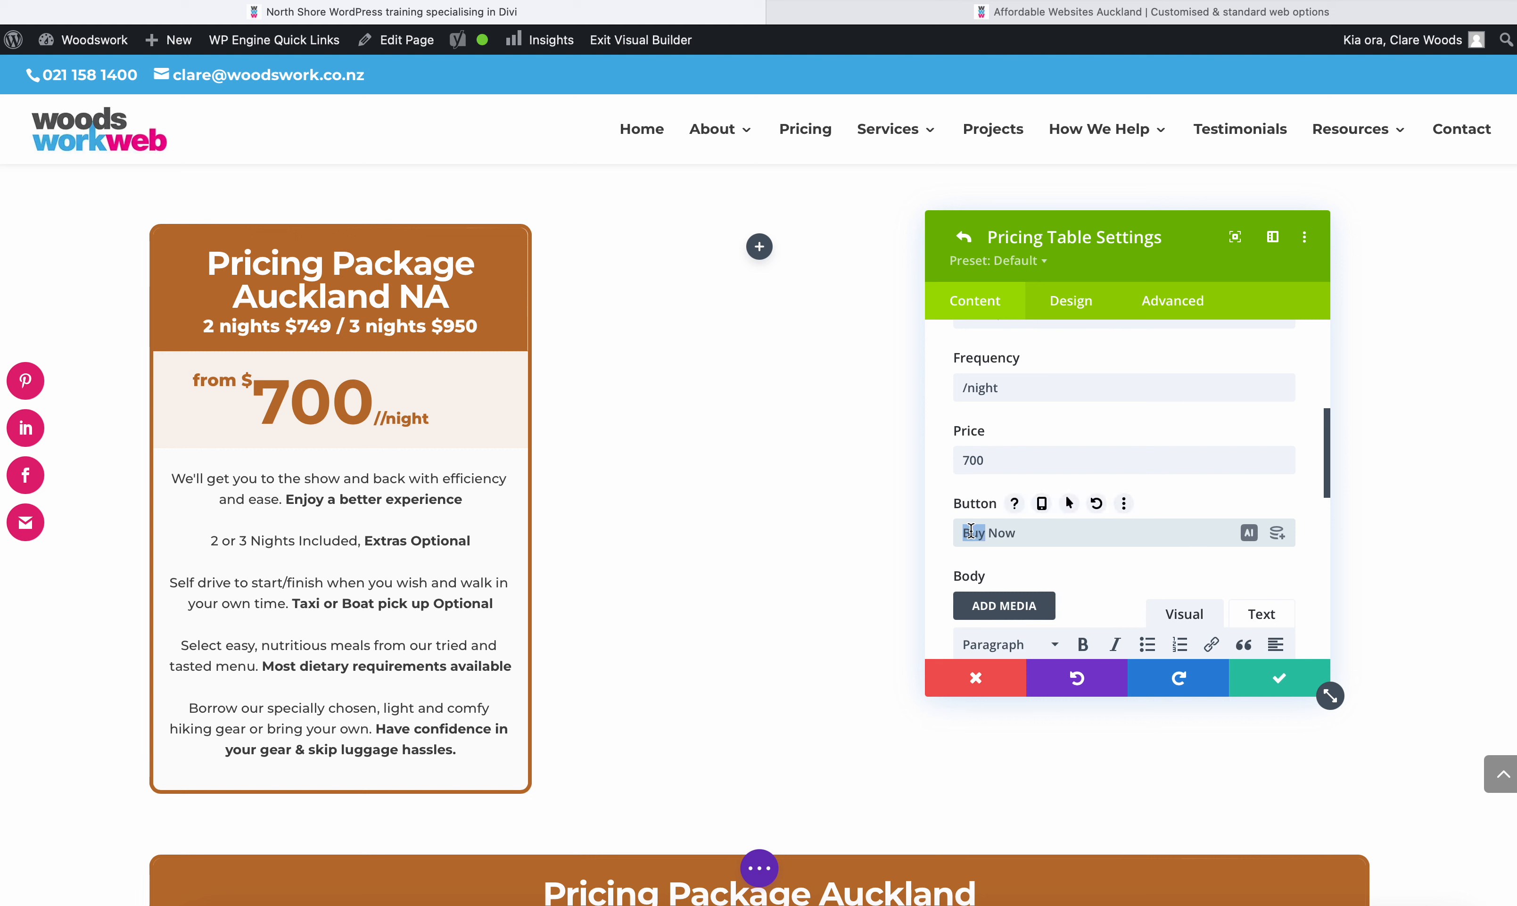
key(BackSpace)
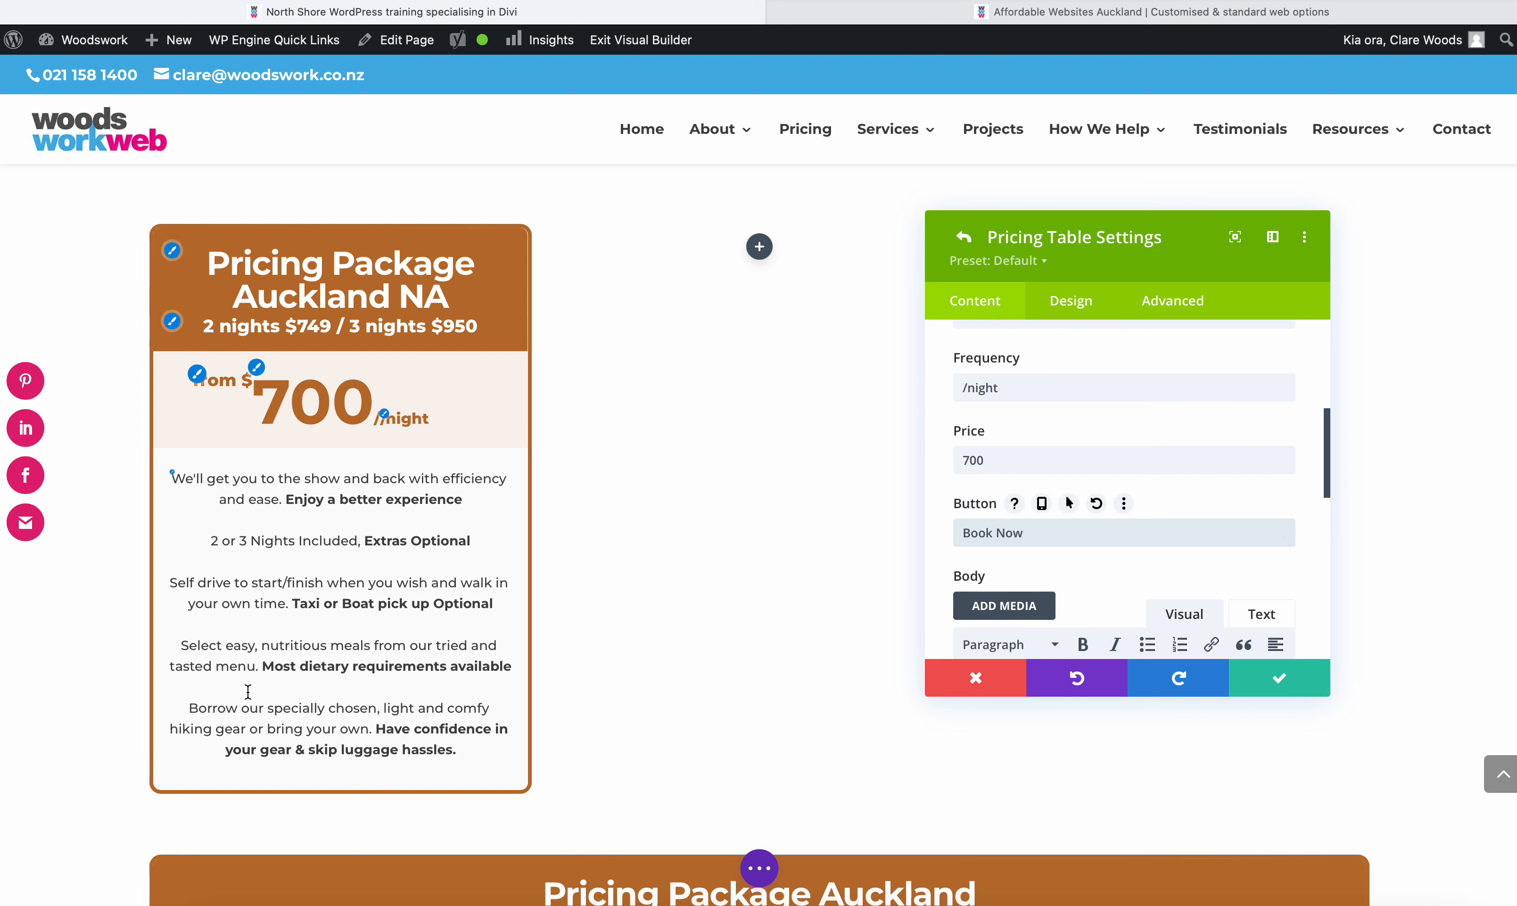
scroll(1101, 525, down, 1)
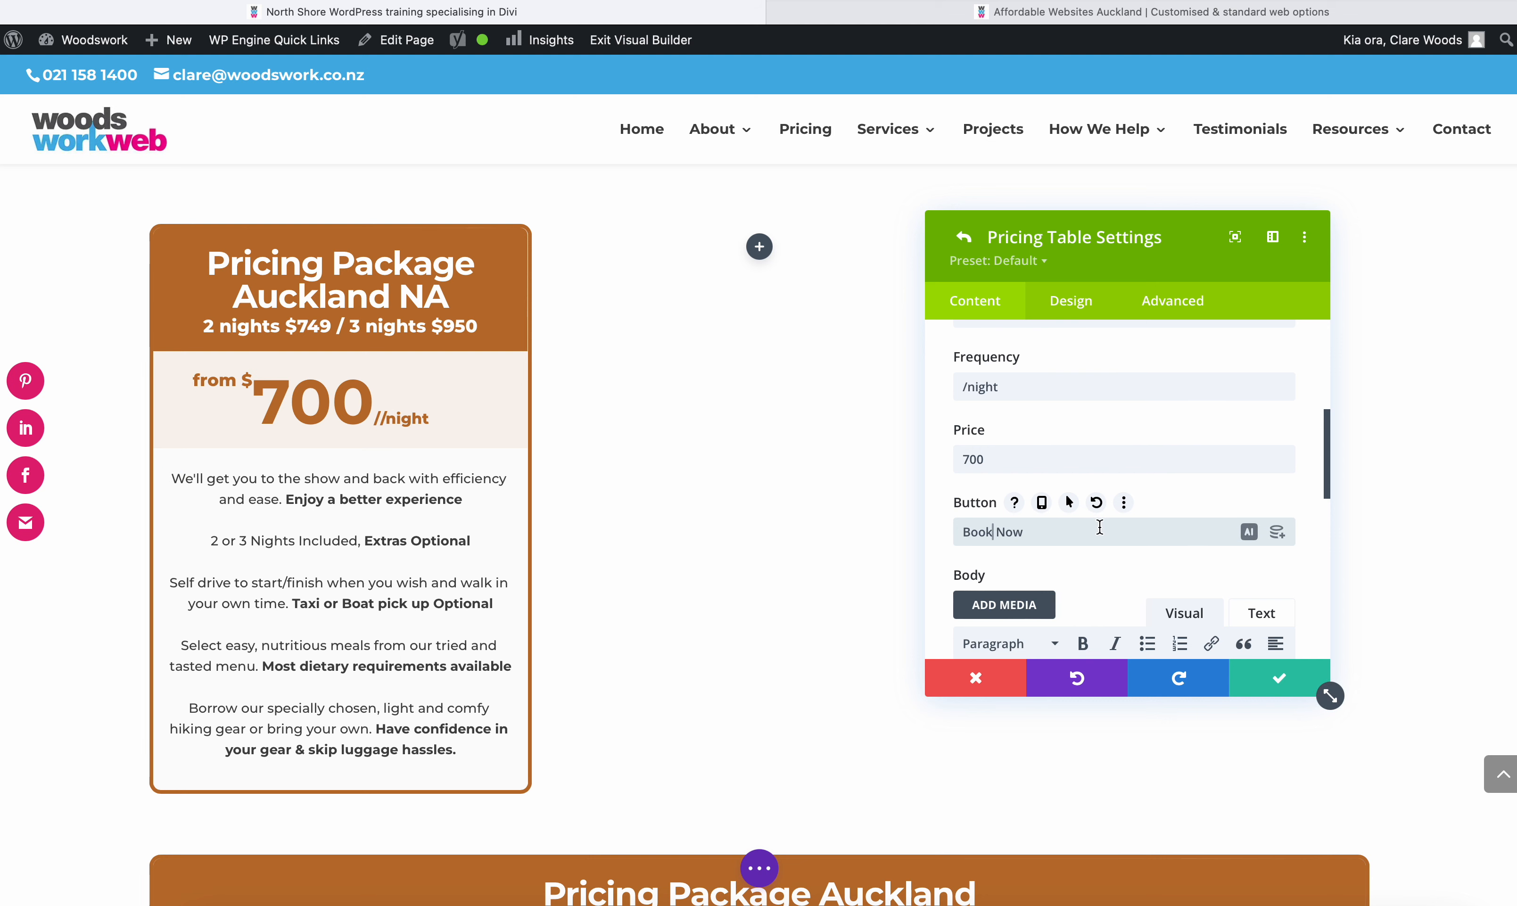
scroll(1098, 526, down, 3)
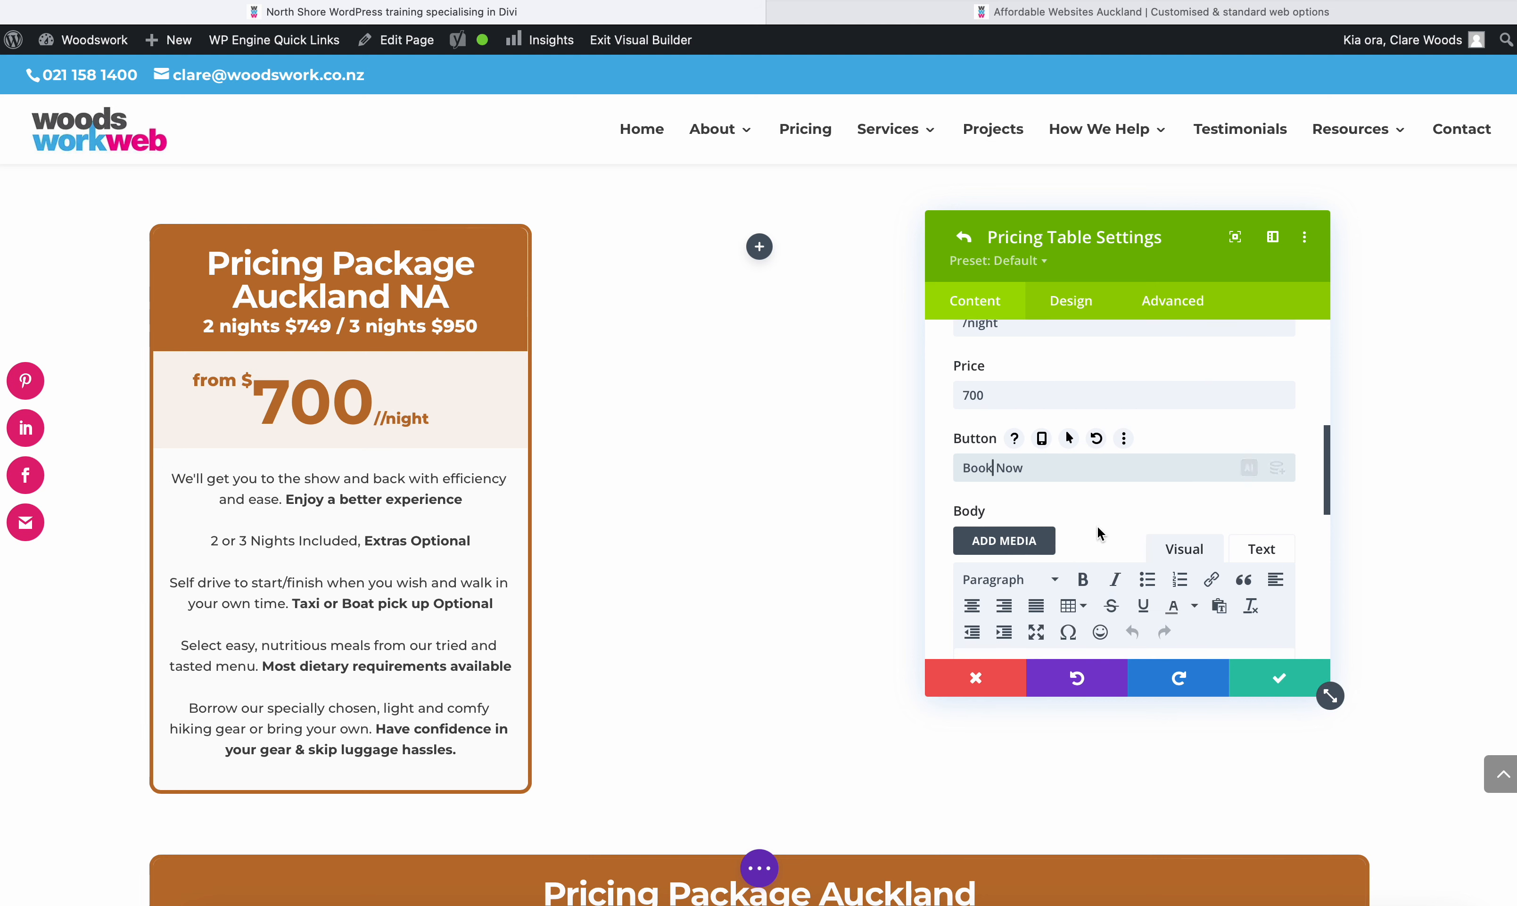
scroll(1100, 534, down, 5)
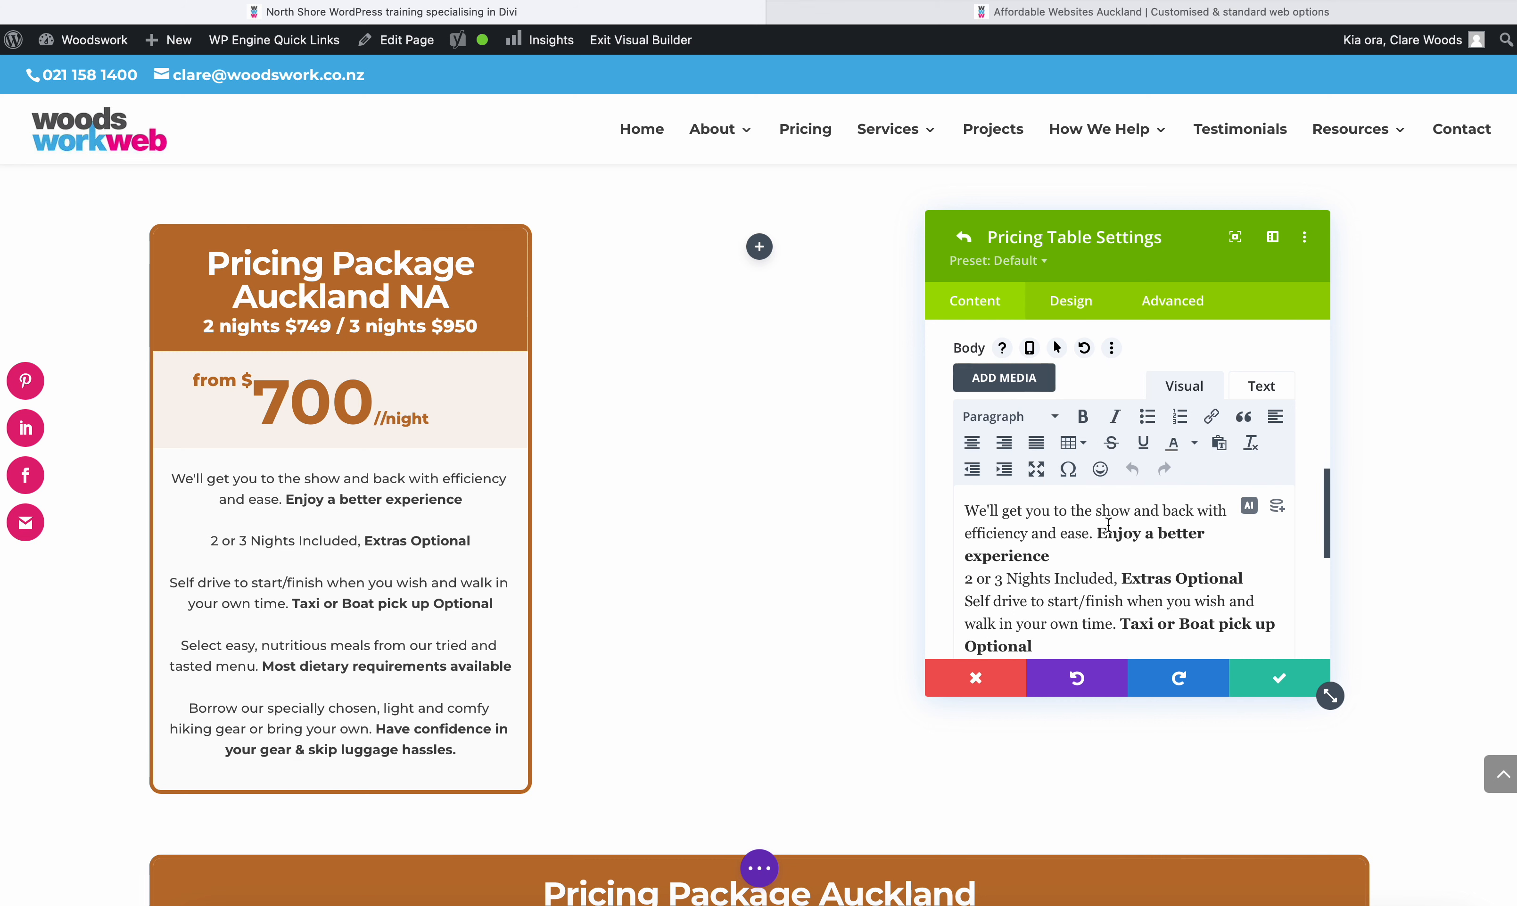
scroll(1070, 424, down, 6)
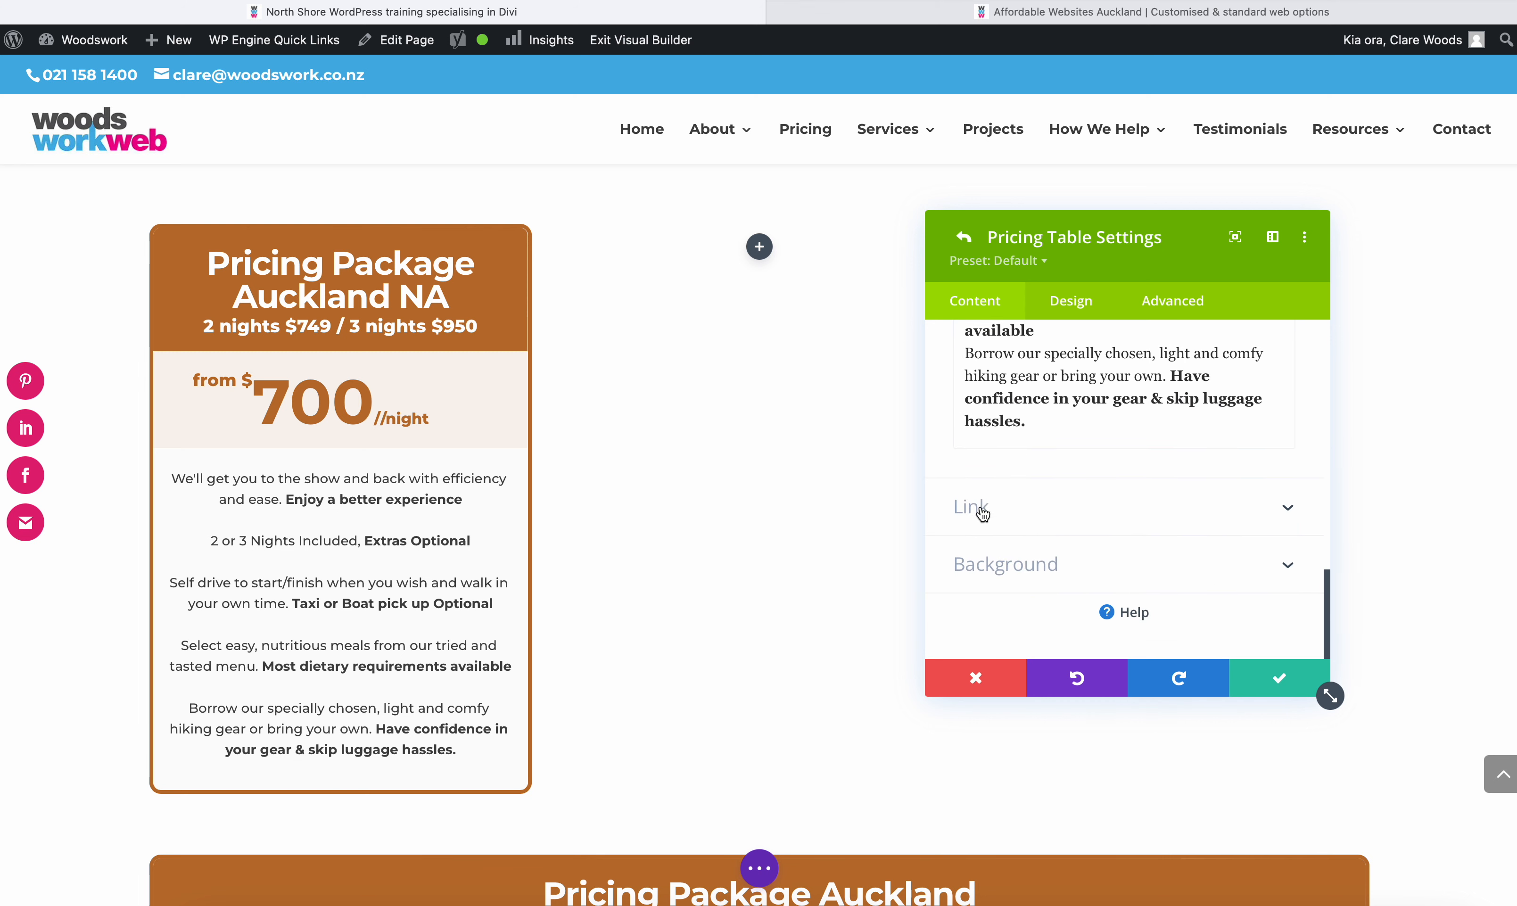
click(979, 510)
click(986, 412)
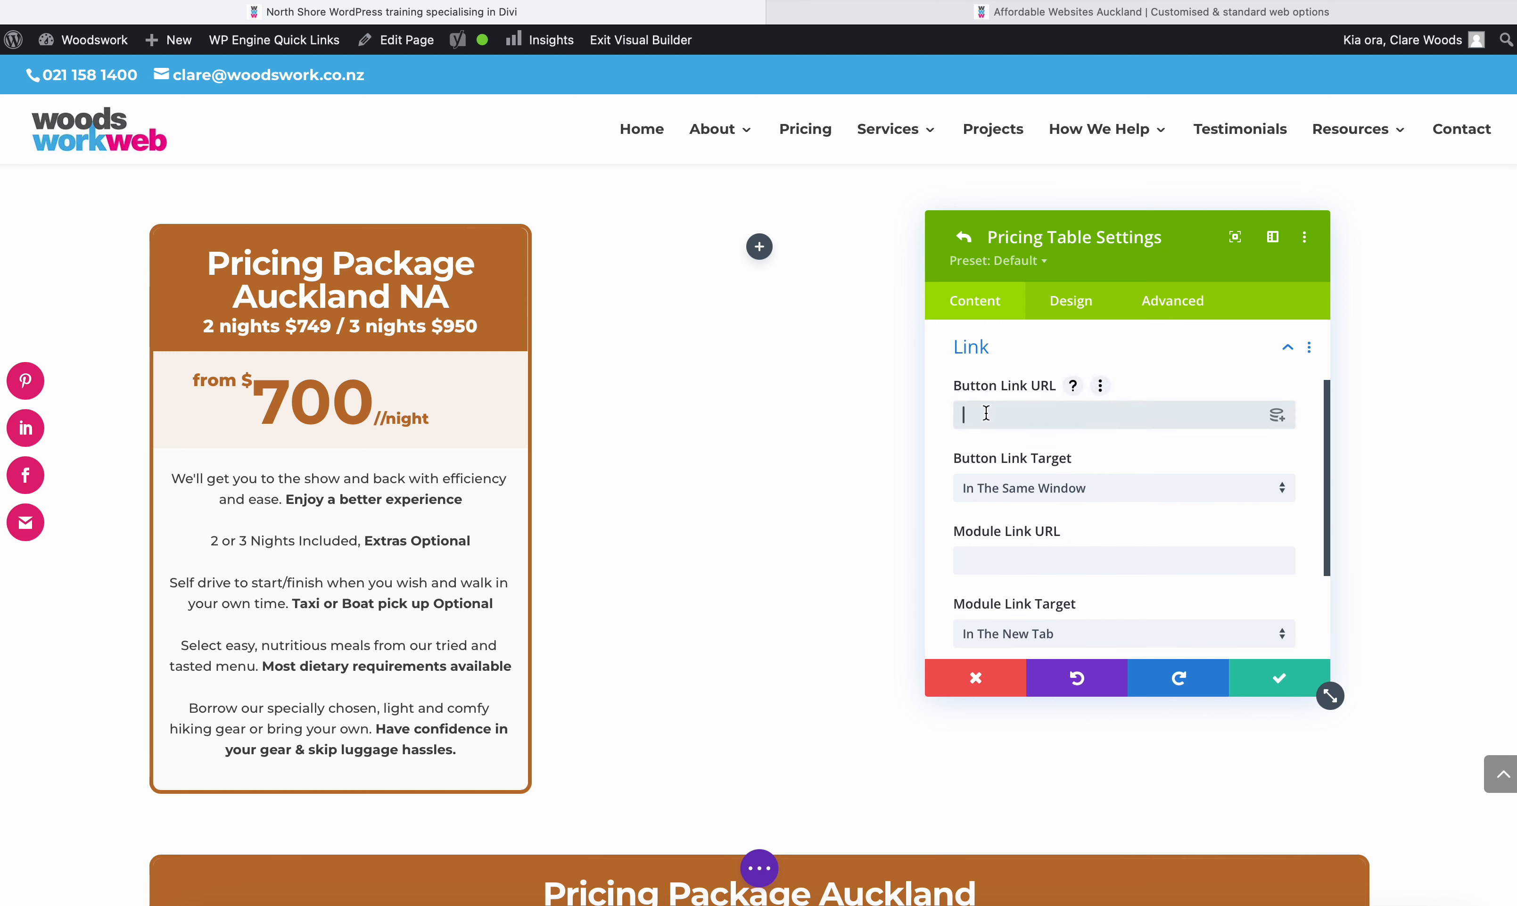
key(super+v)
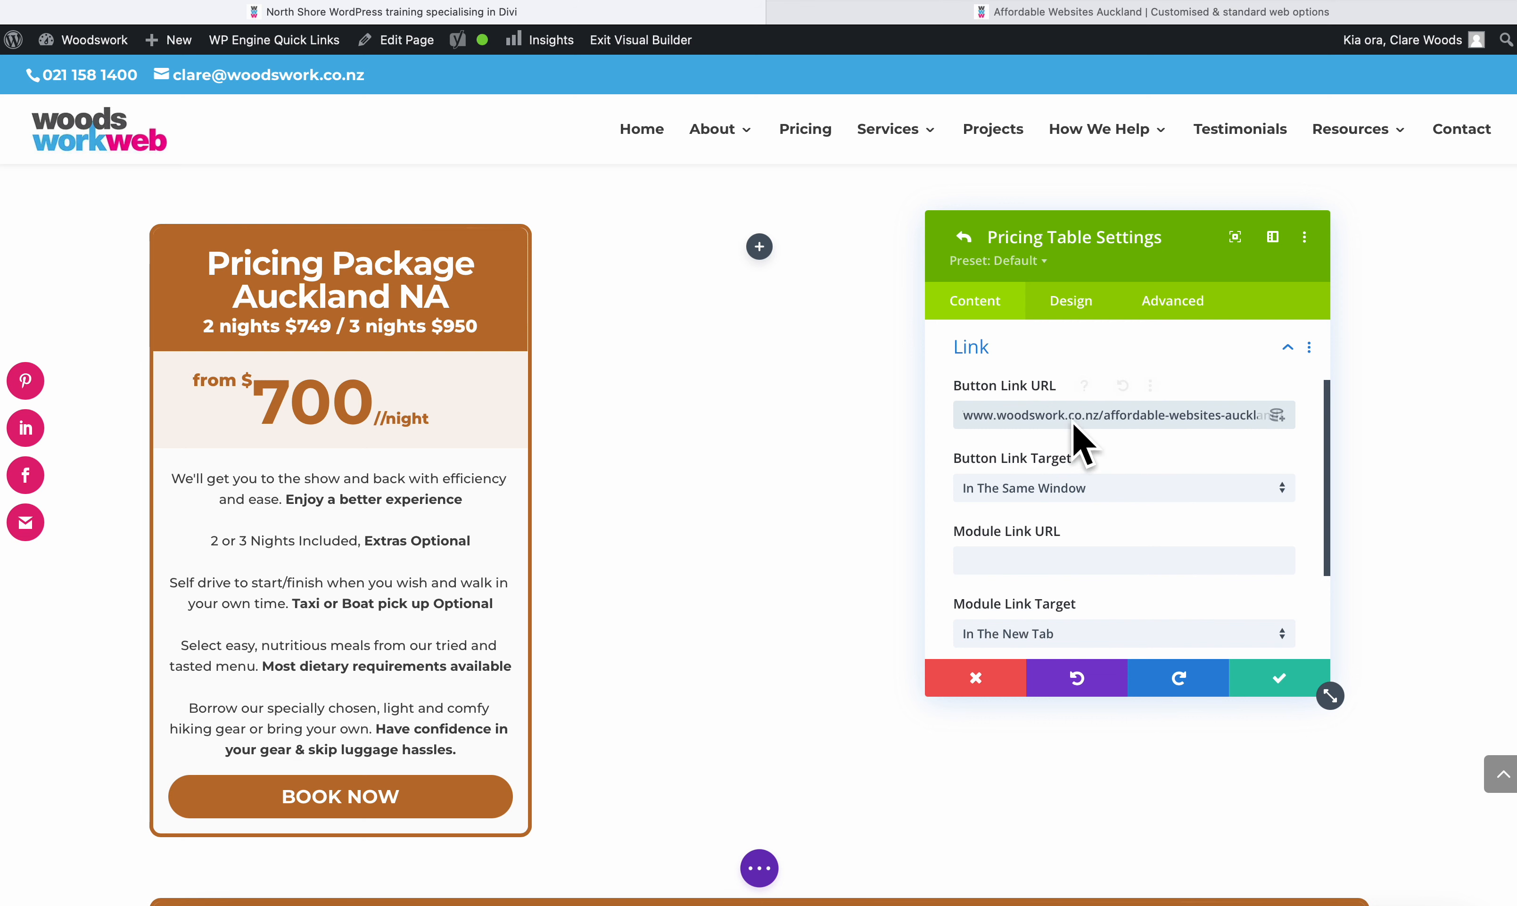
click(989, 418)
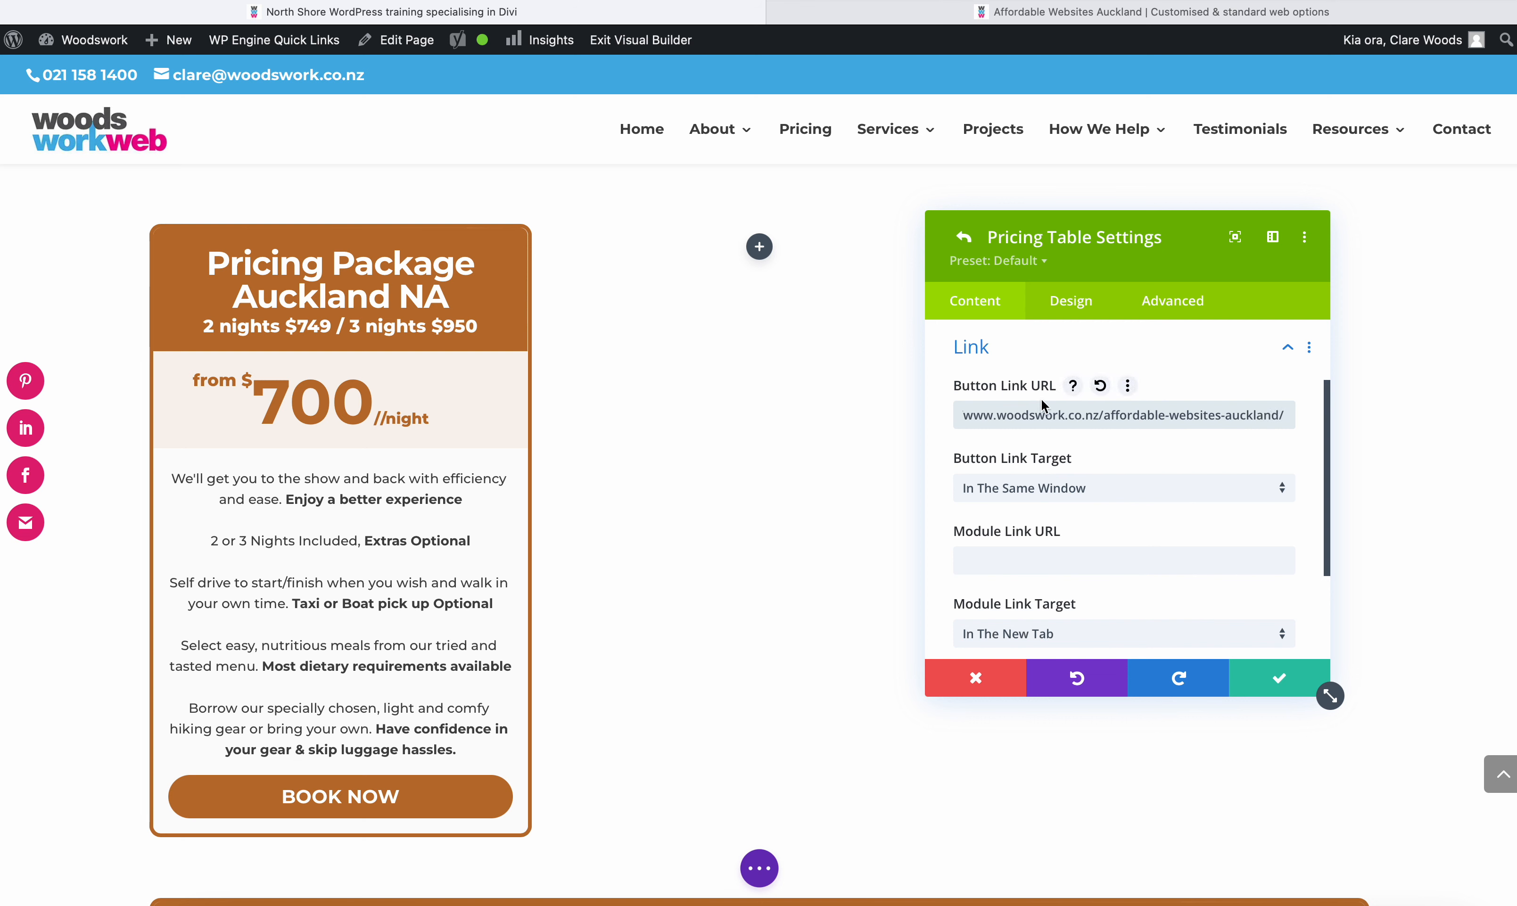
click(992, 560)
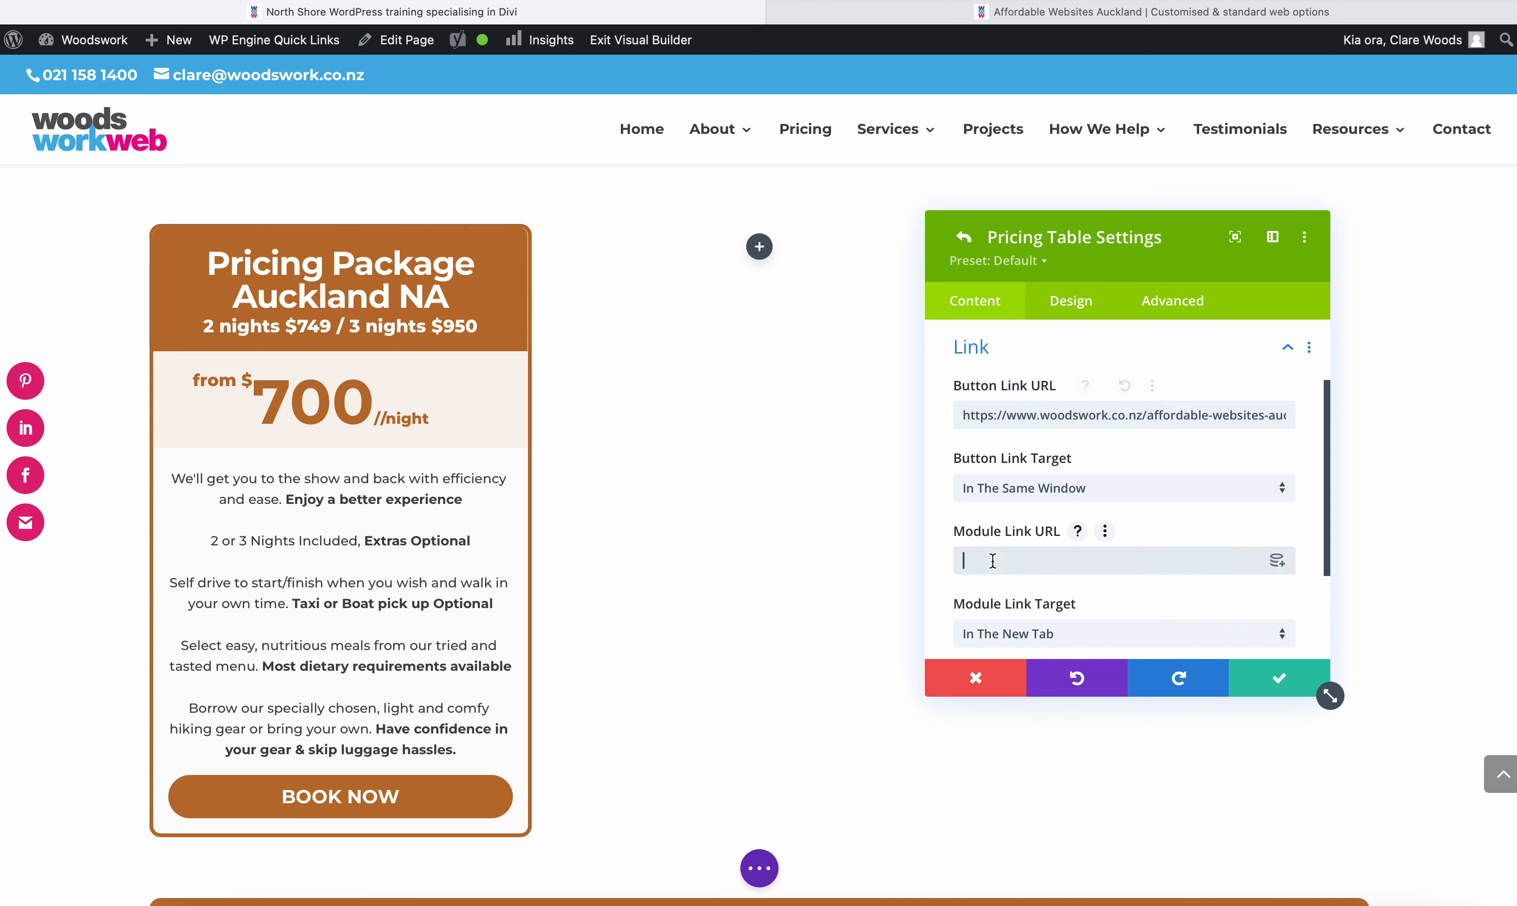
text(https://www.woodswork.co.nz/affordable-websites-auckland/)
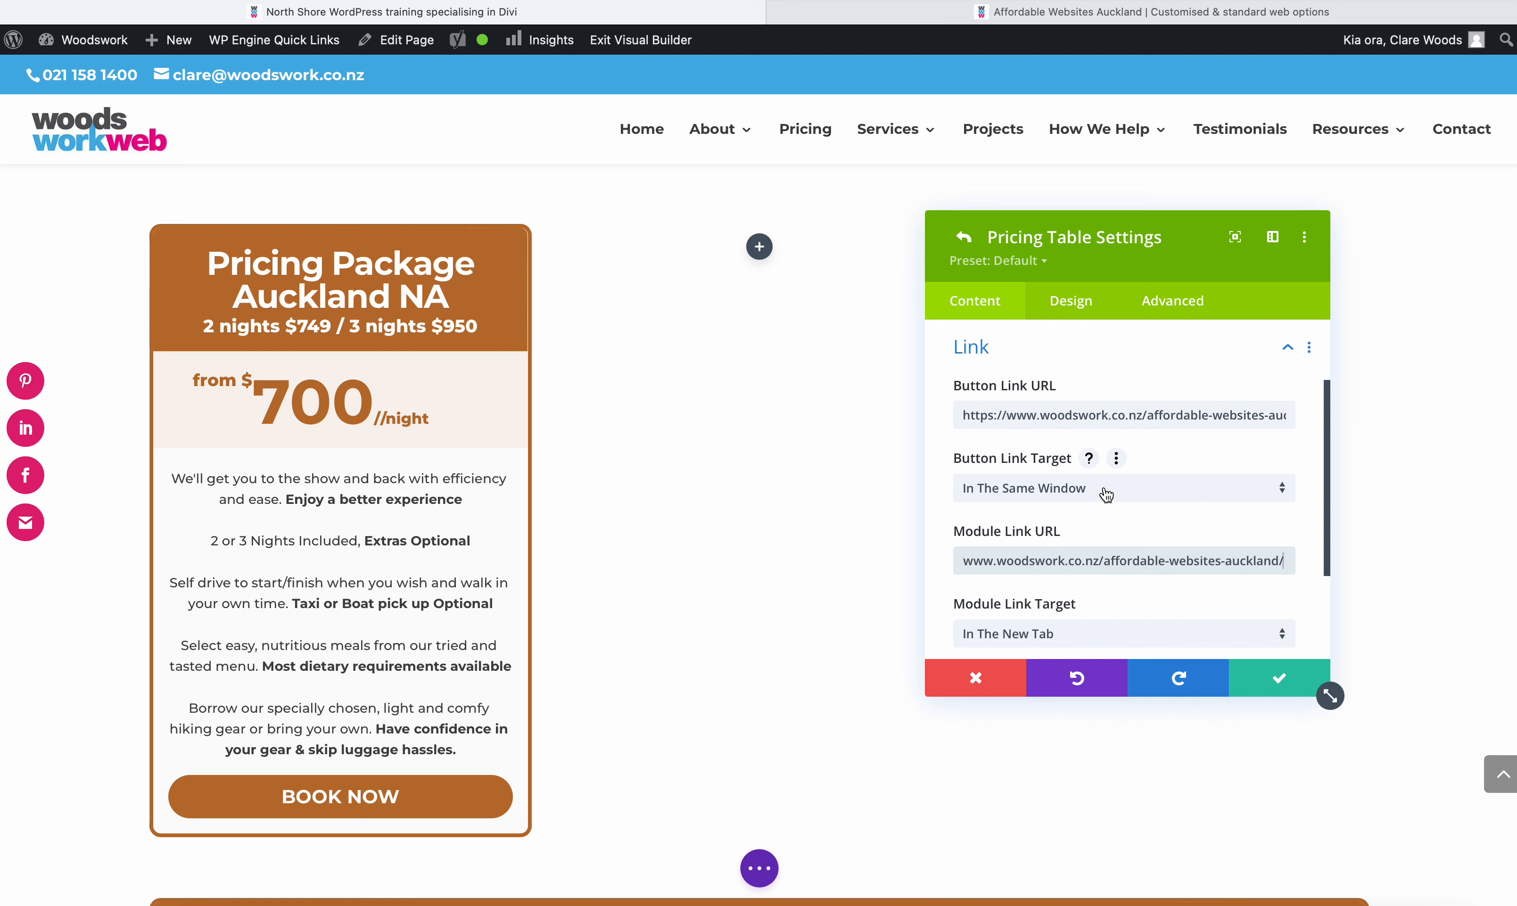
- Set the Button Link Target to In The New Tab and save the pricing table settings
click(1106, 494)
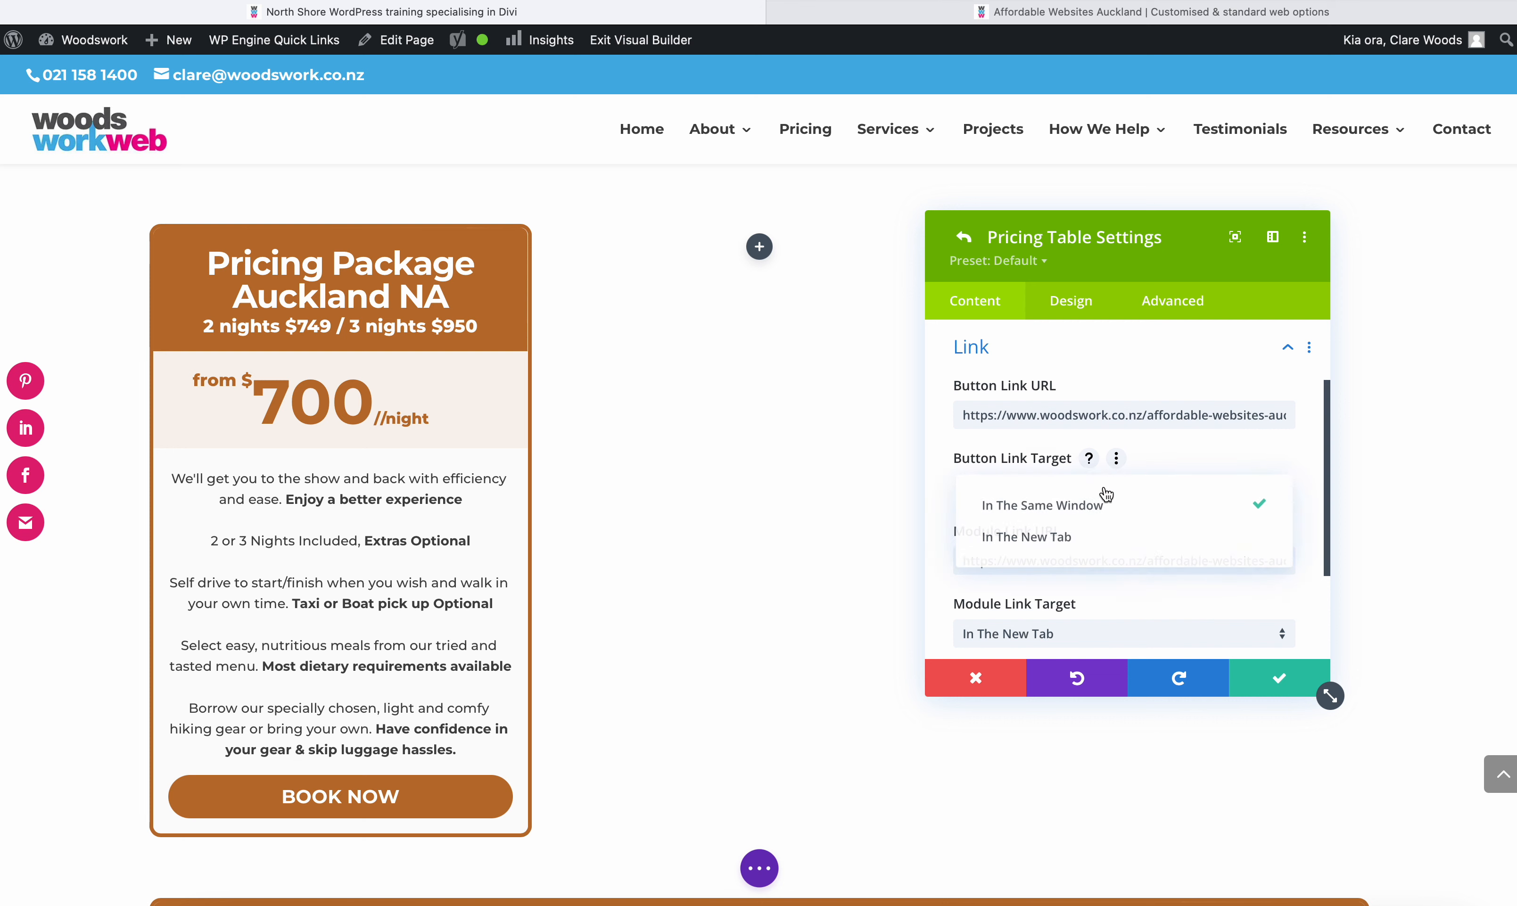
click(1048, 542)
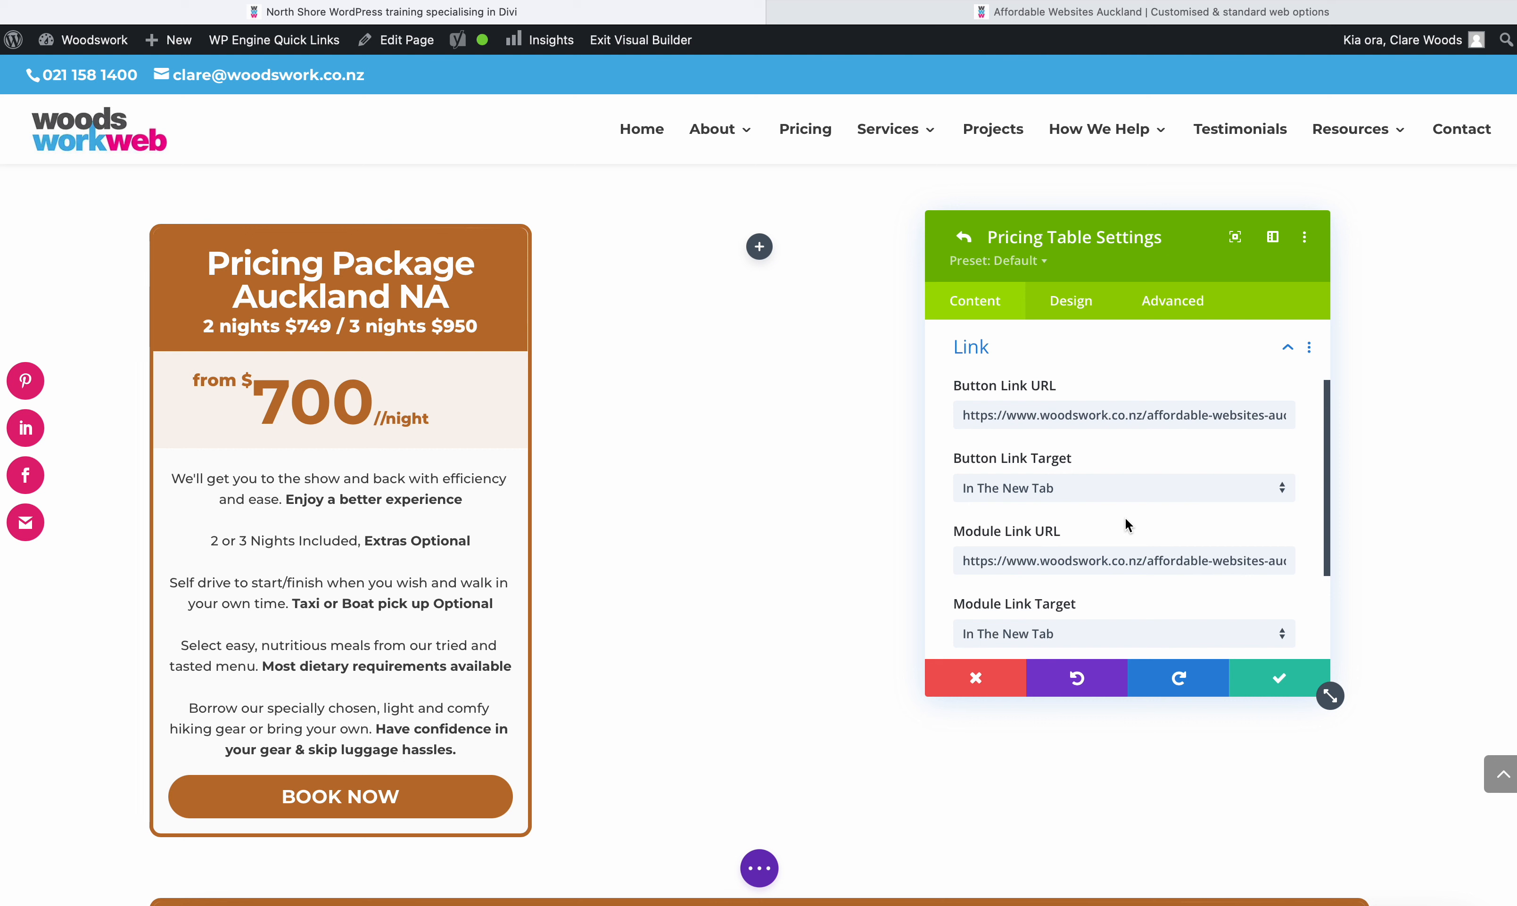
scroll(1126, 523, down, 3)
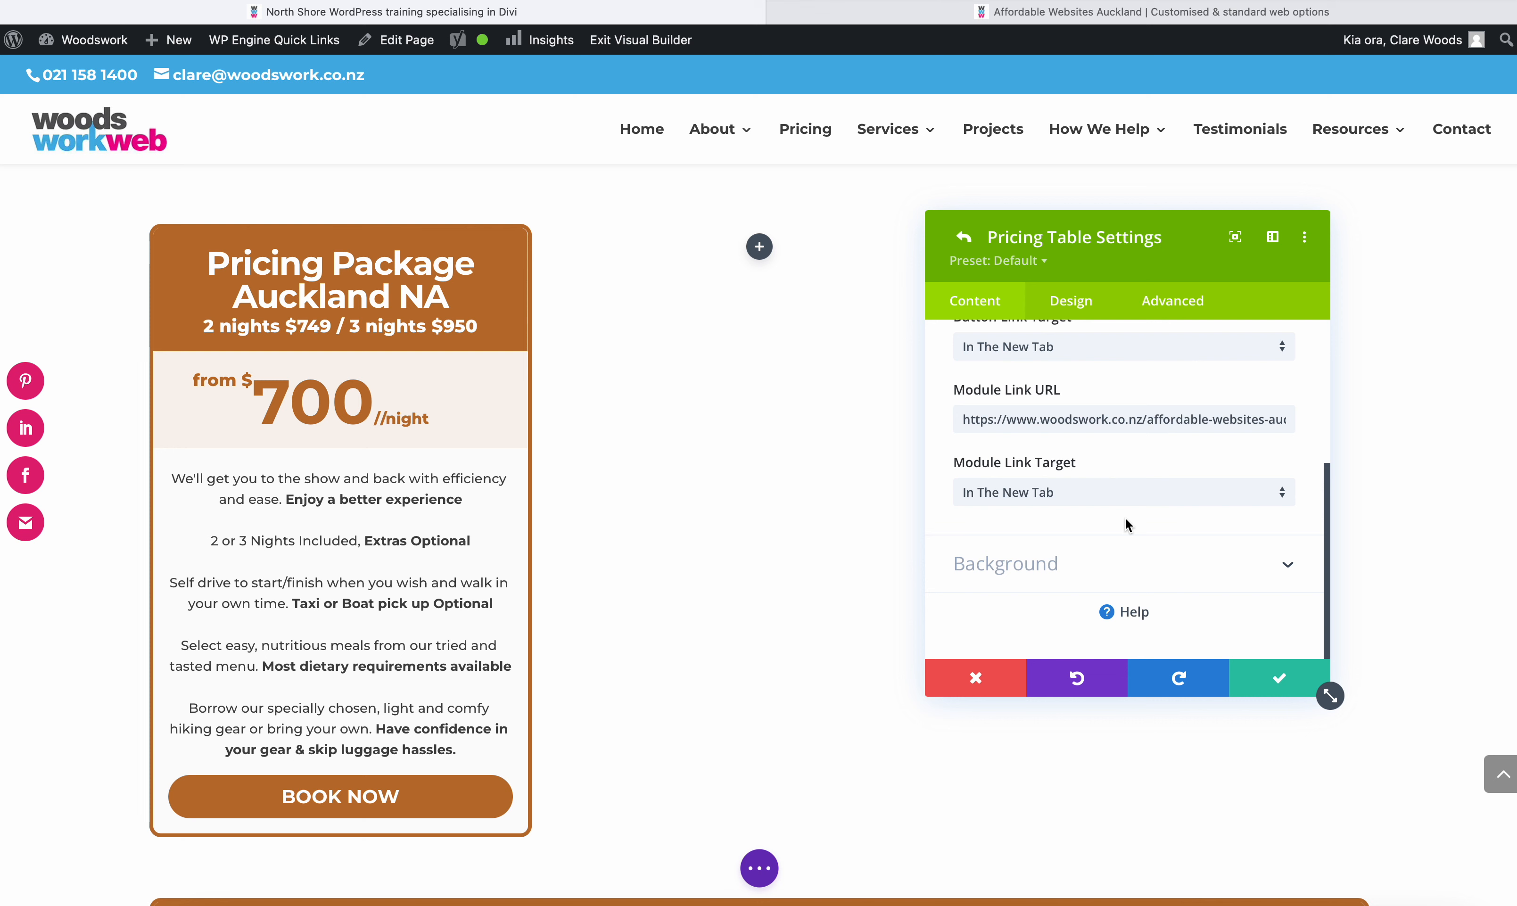
click(1280, 680)
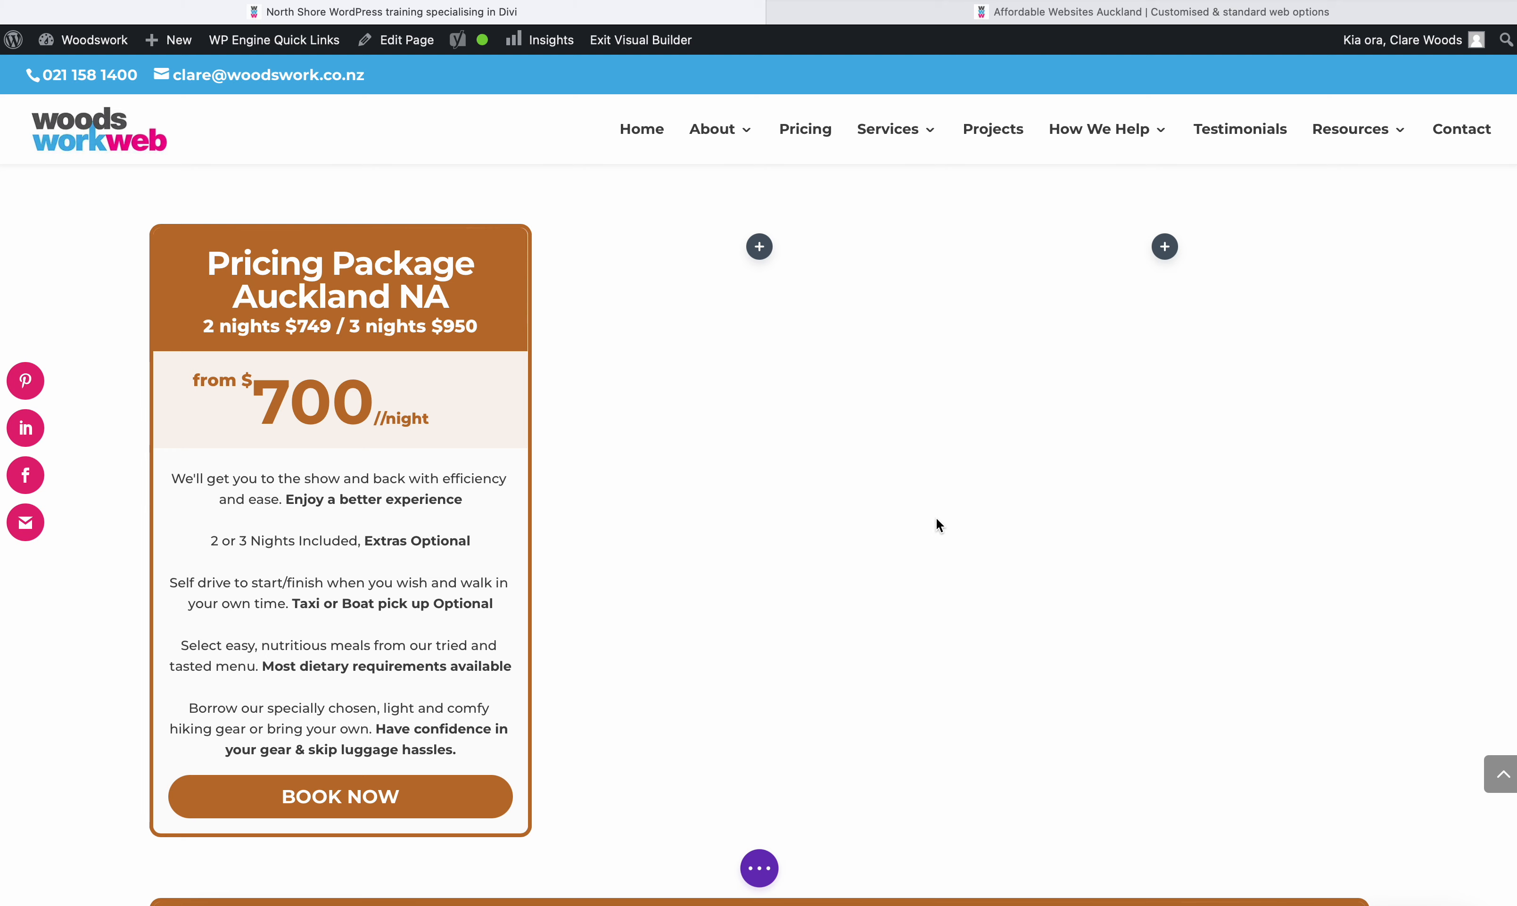
- Duplicate the Pricing Package Auckland NA table twice within the full-width pricing tables module
scroll(936, 516, down, 9)
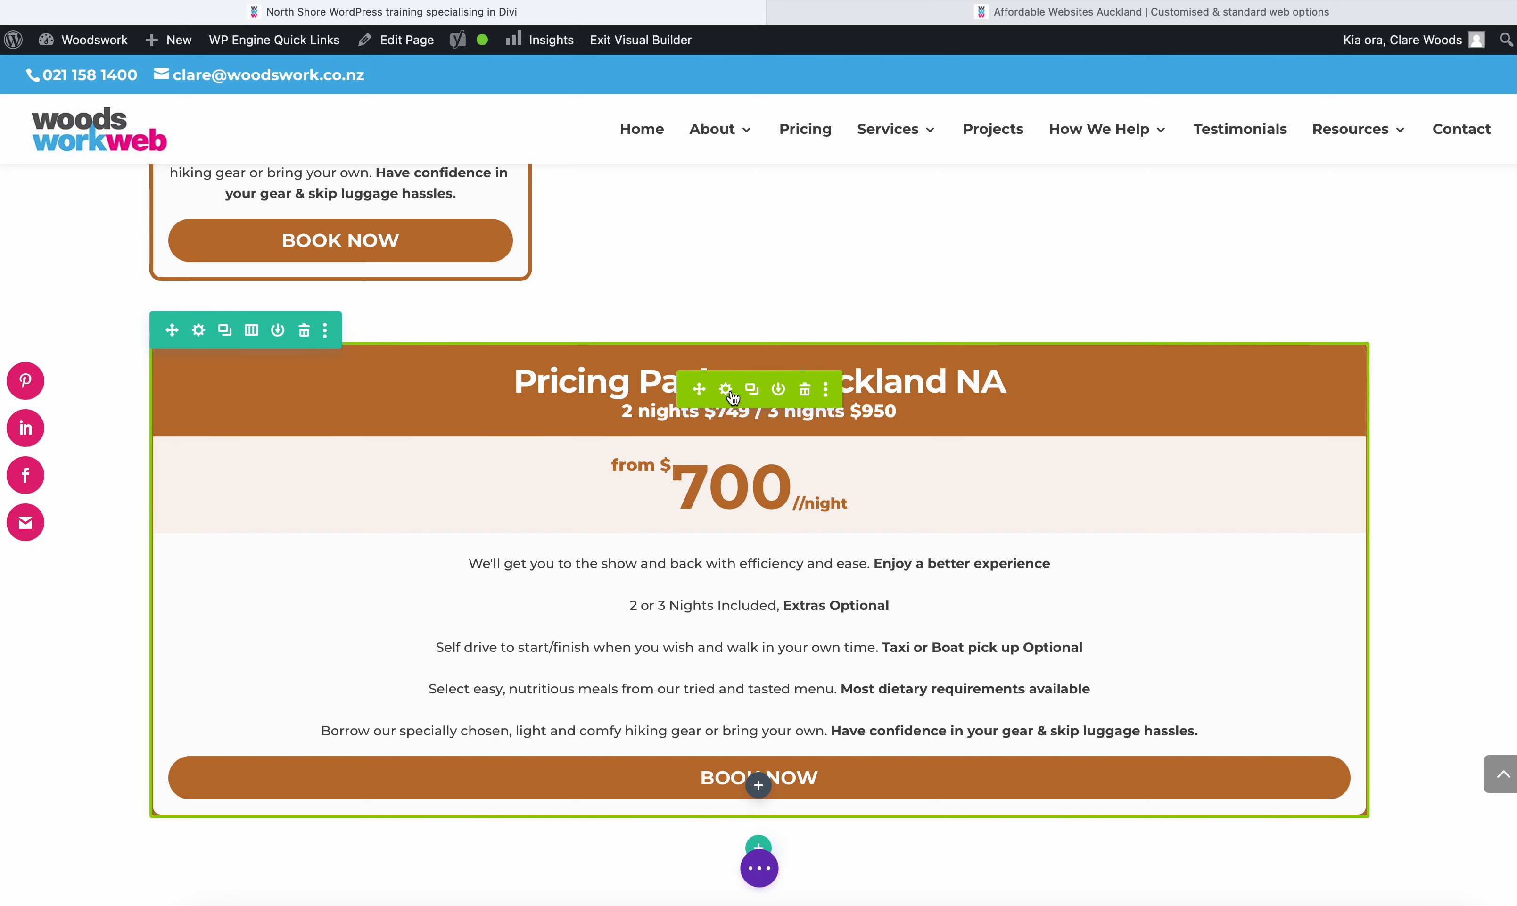
scroll(718, 509, up, 11)
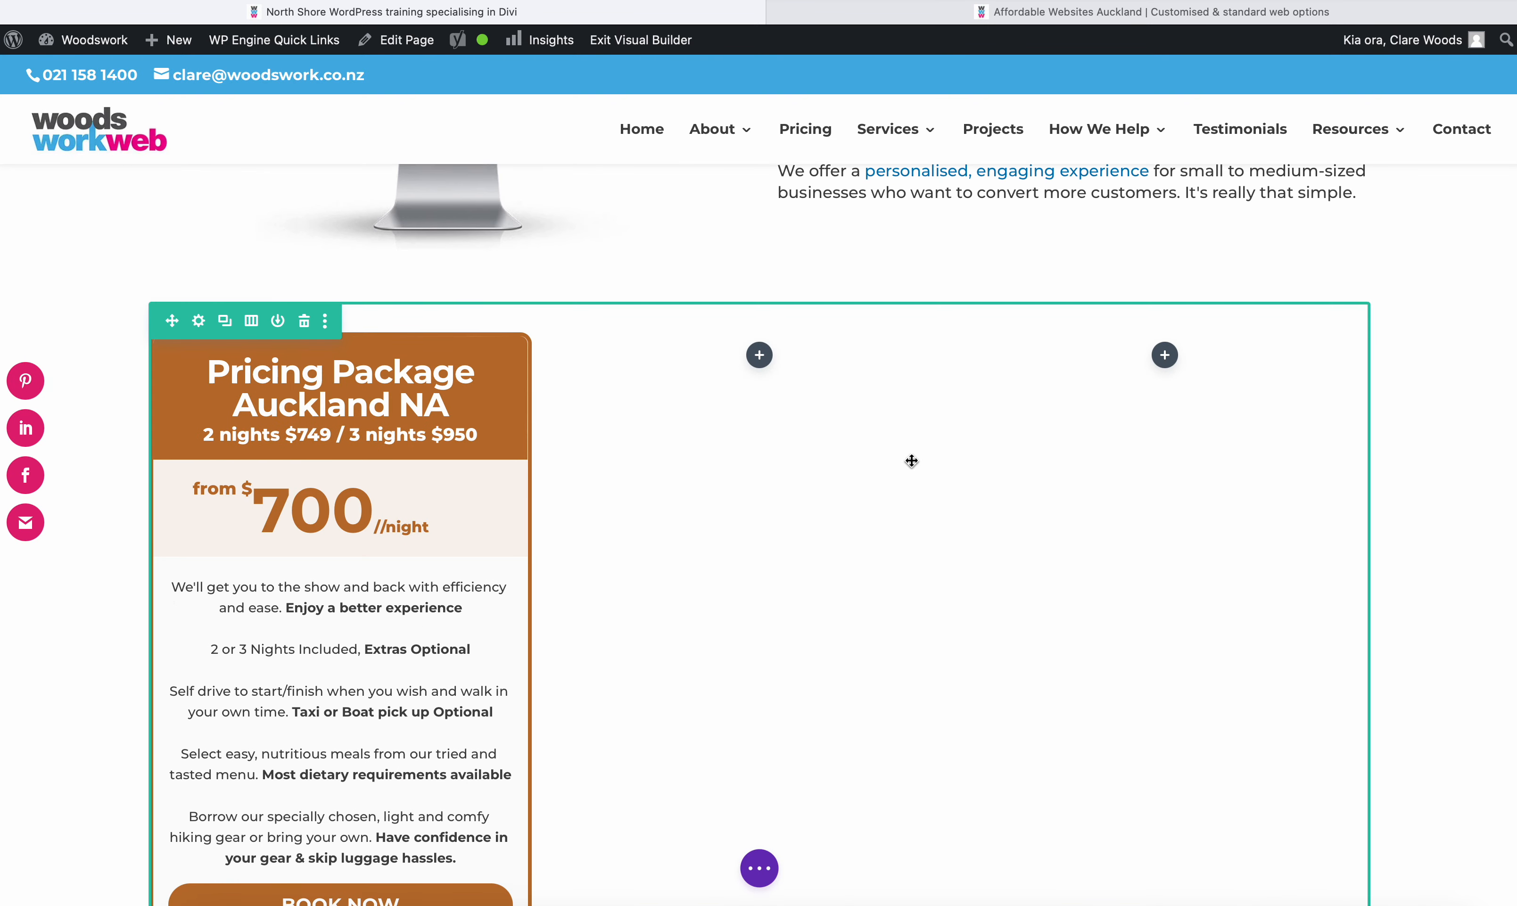
scroll(911, 460, down, 5)
scroll(912, 458, down, 9)
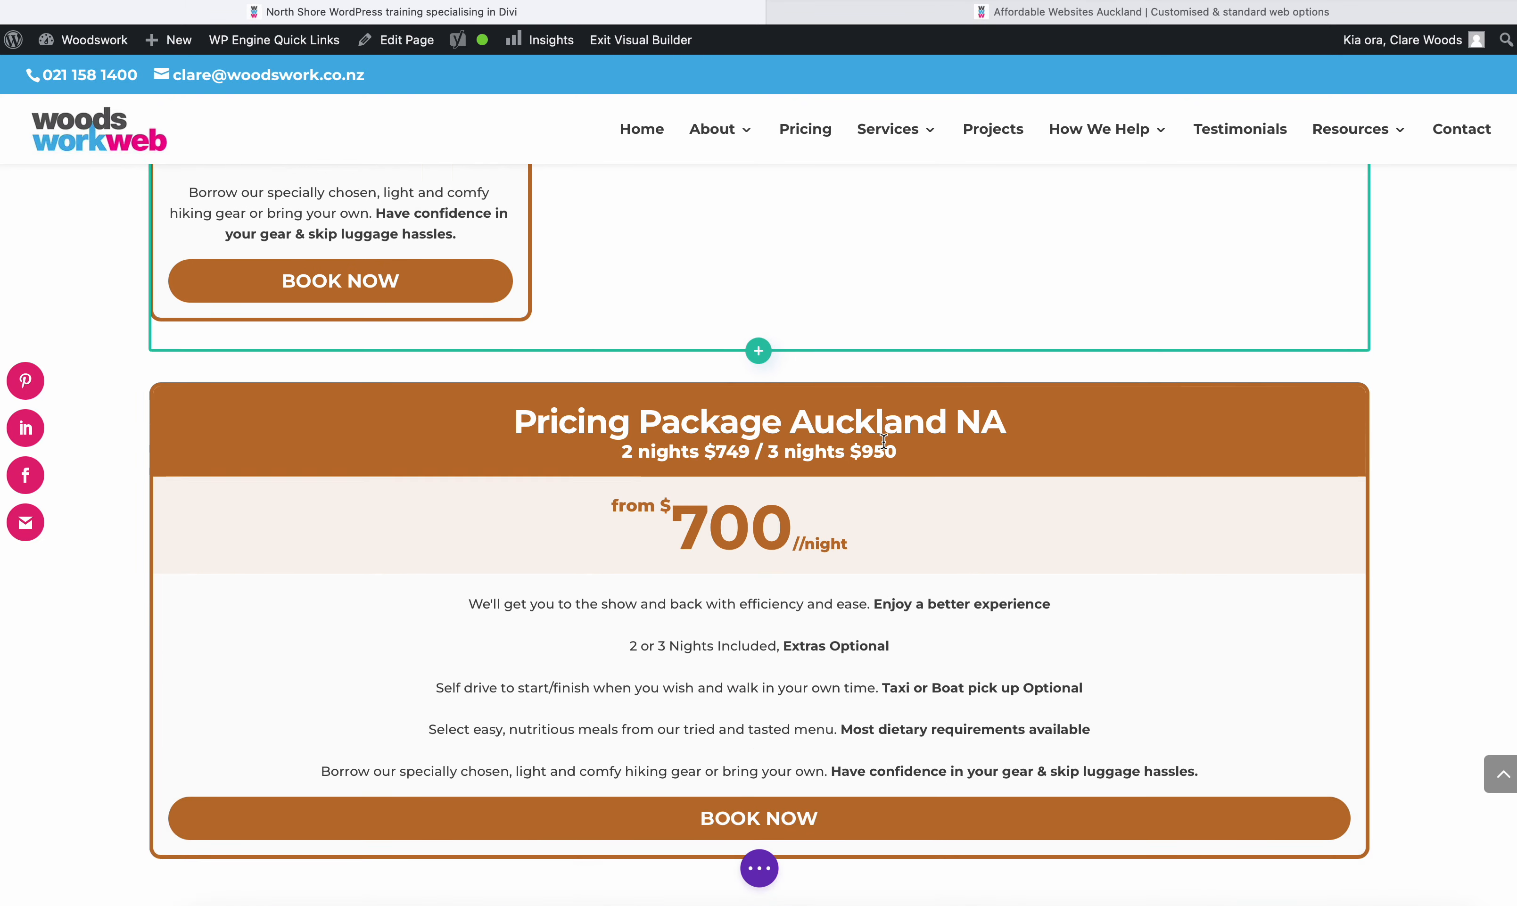
scroll(883, 442, up, 3)
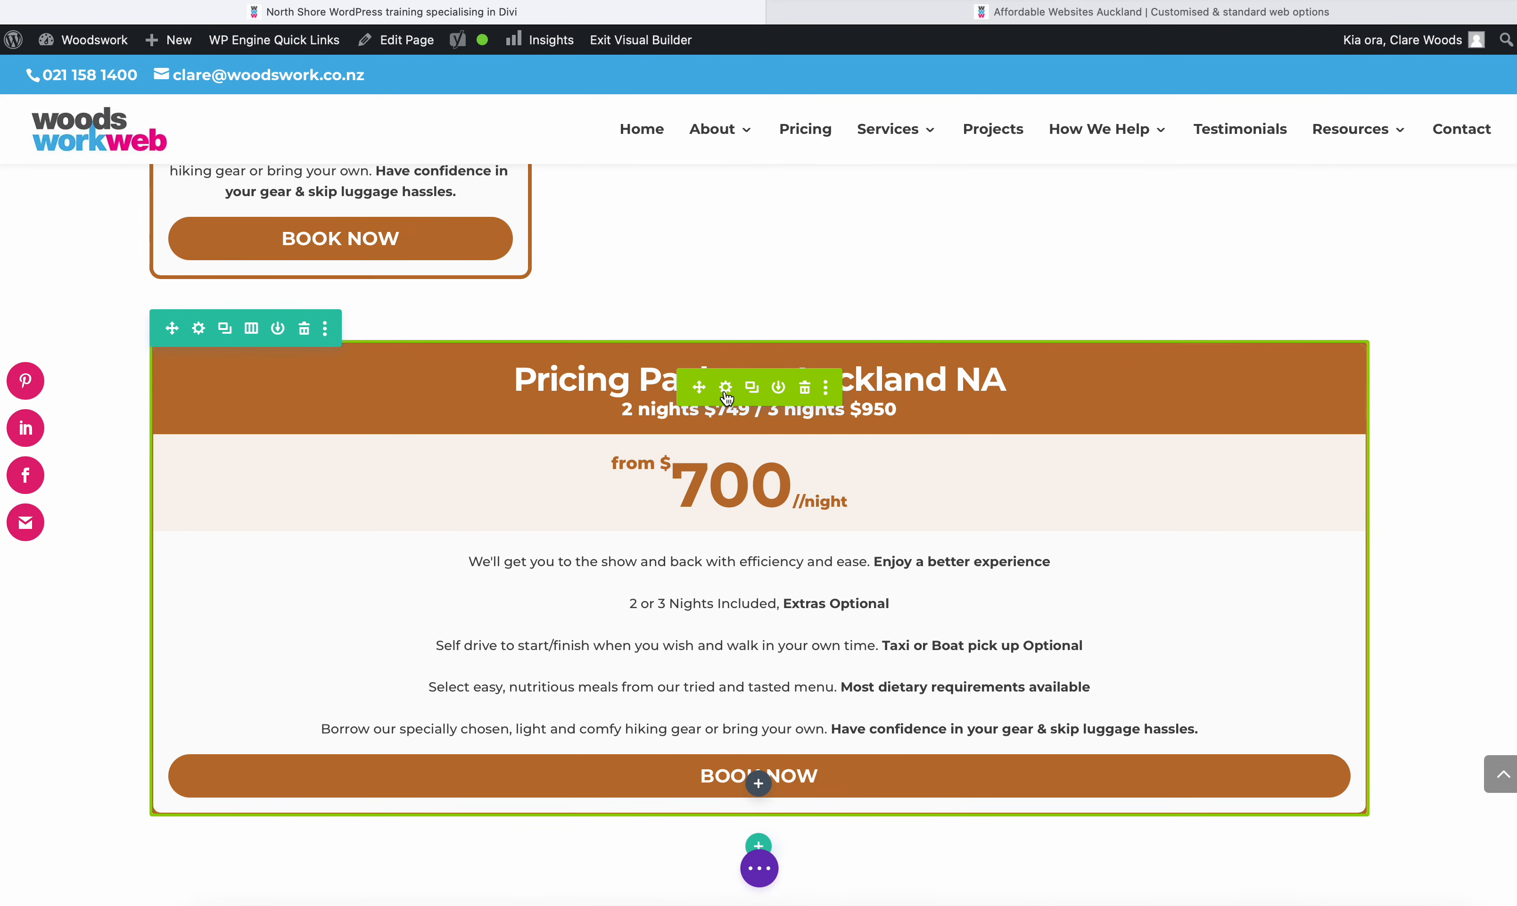
click(726, 388)
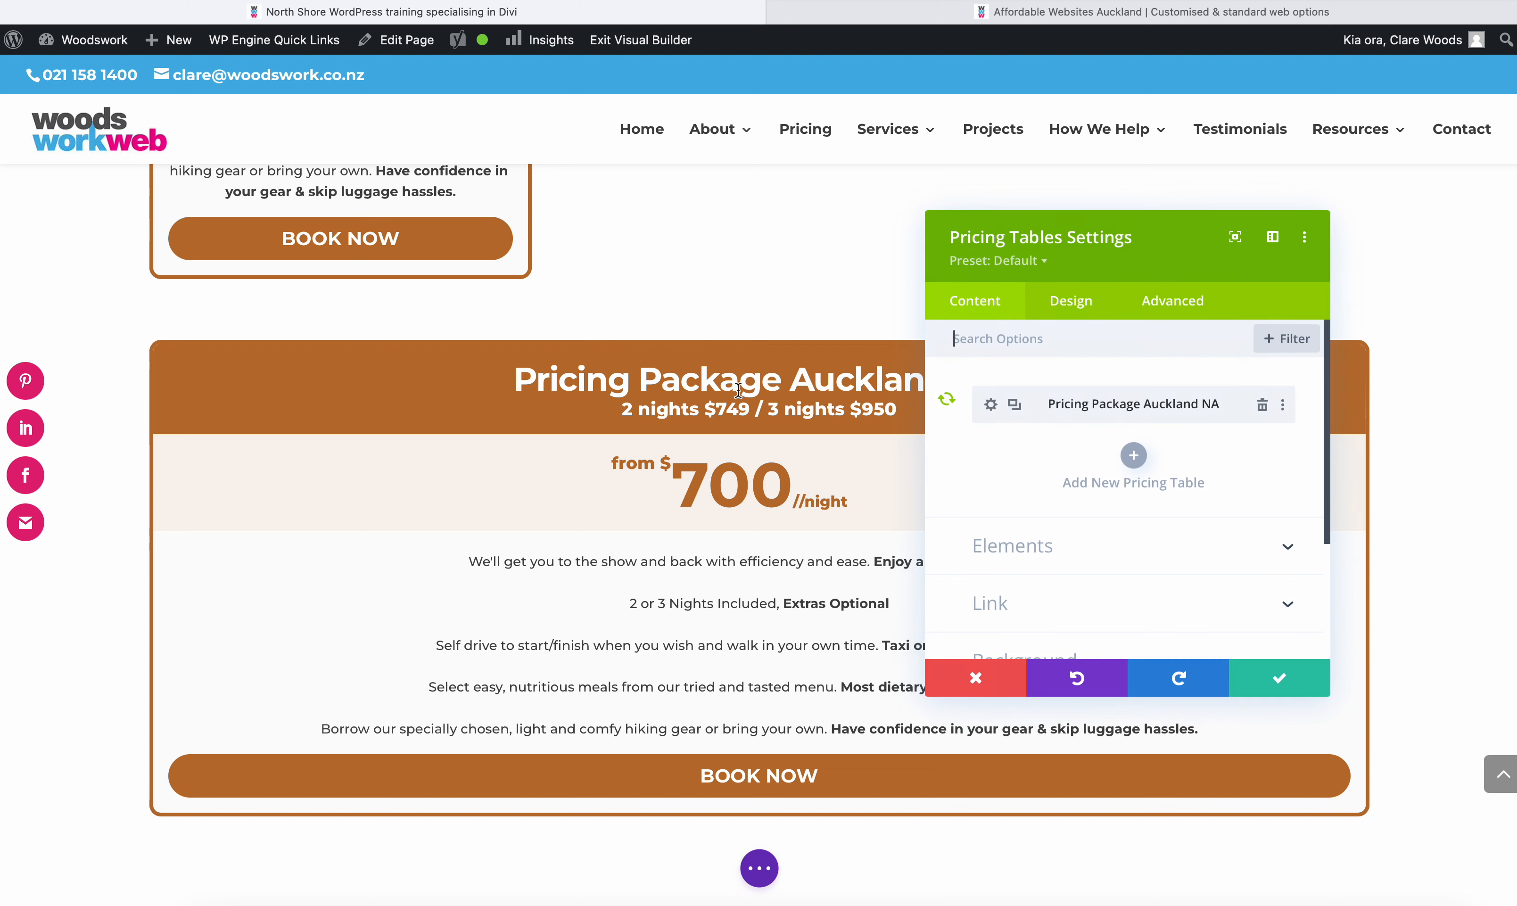
click(1014, 405)
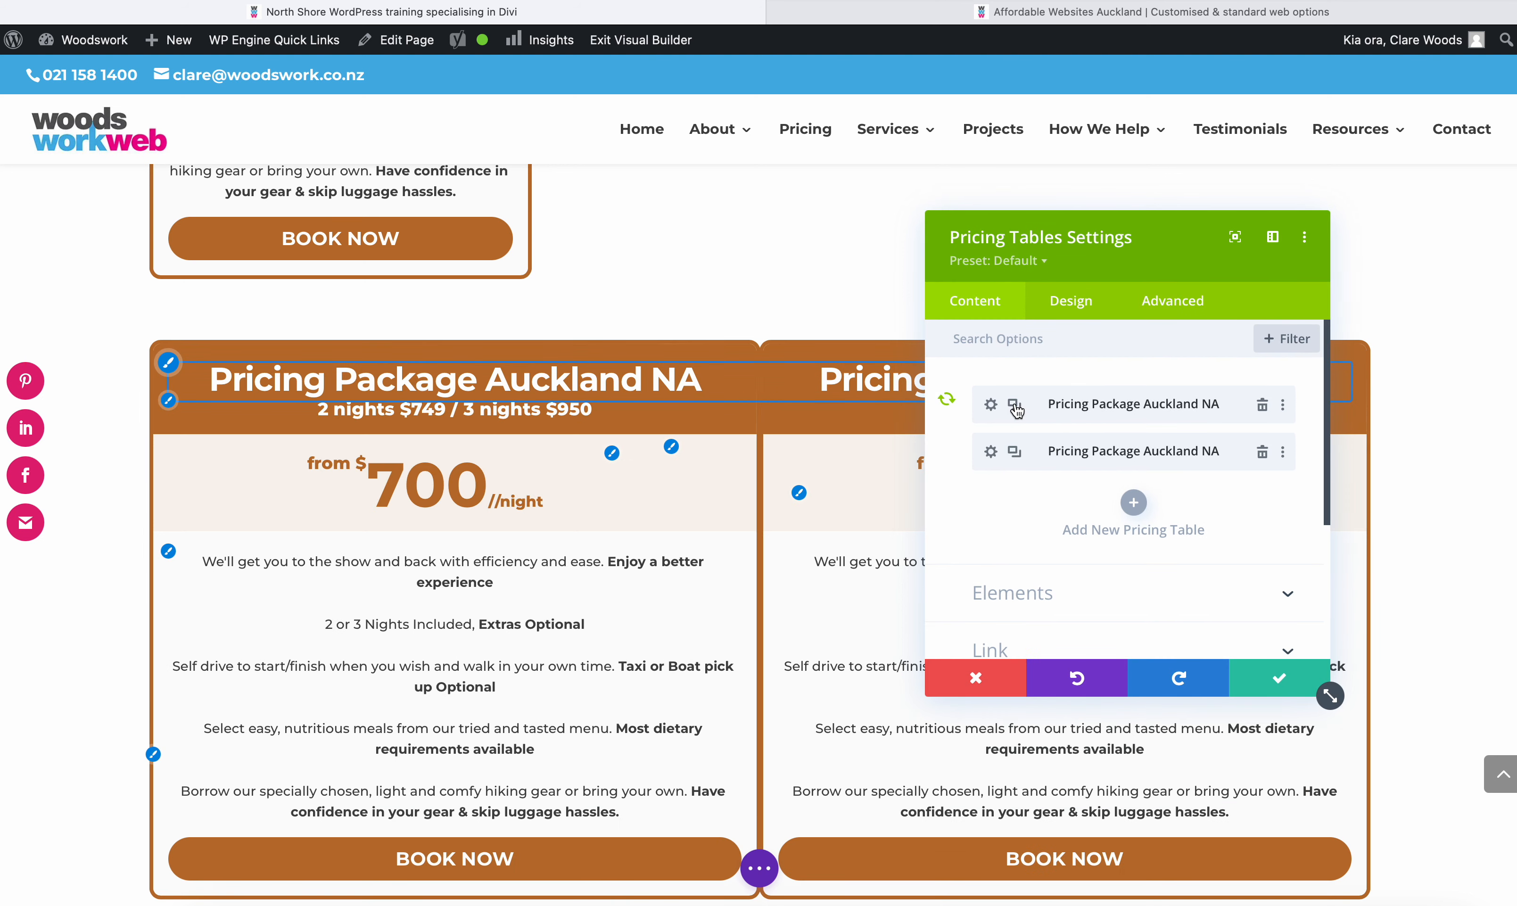
click(1014, 454)
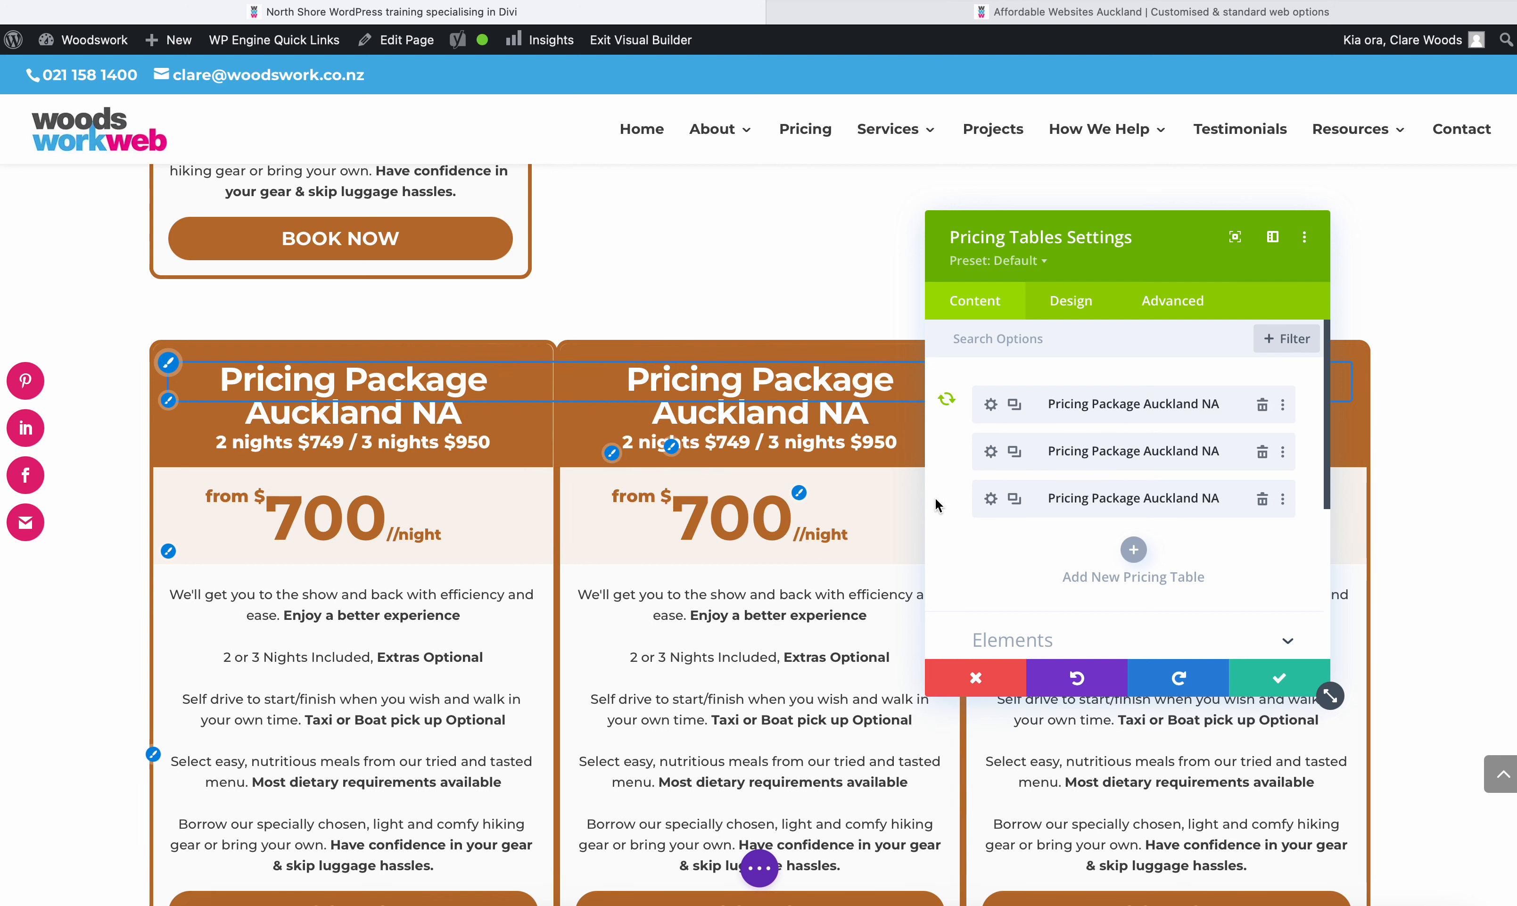
- Change the second pricing table's title to "Pricing Package Wellington NA" and save it
scroll(775, 514, down, 3)
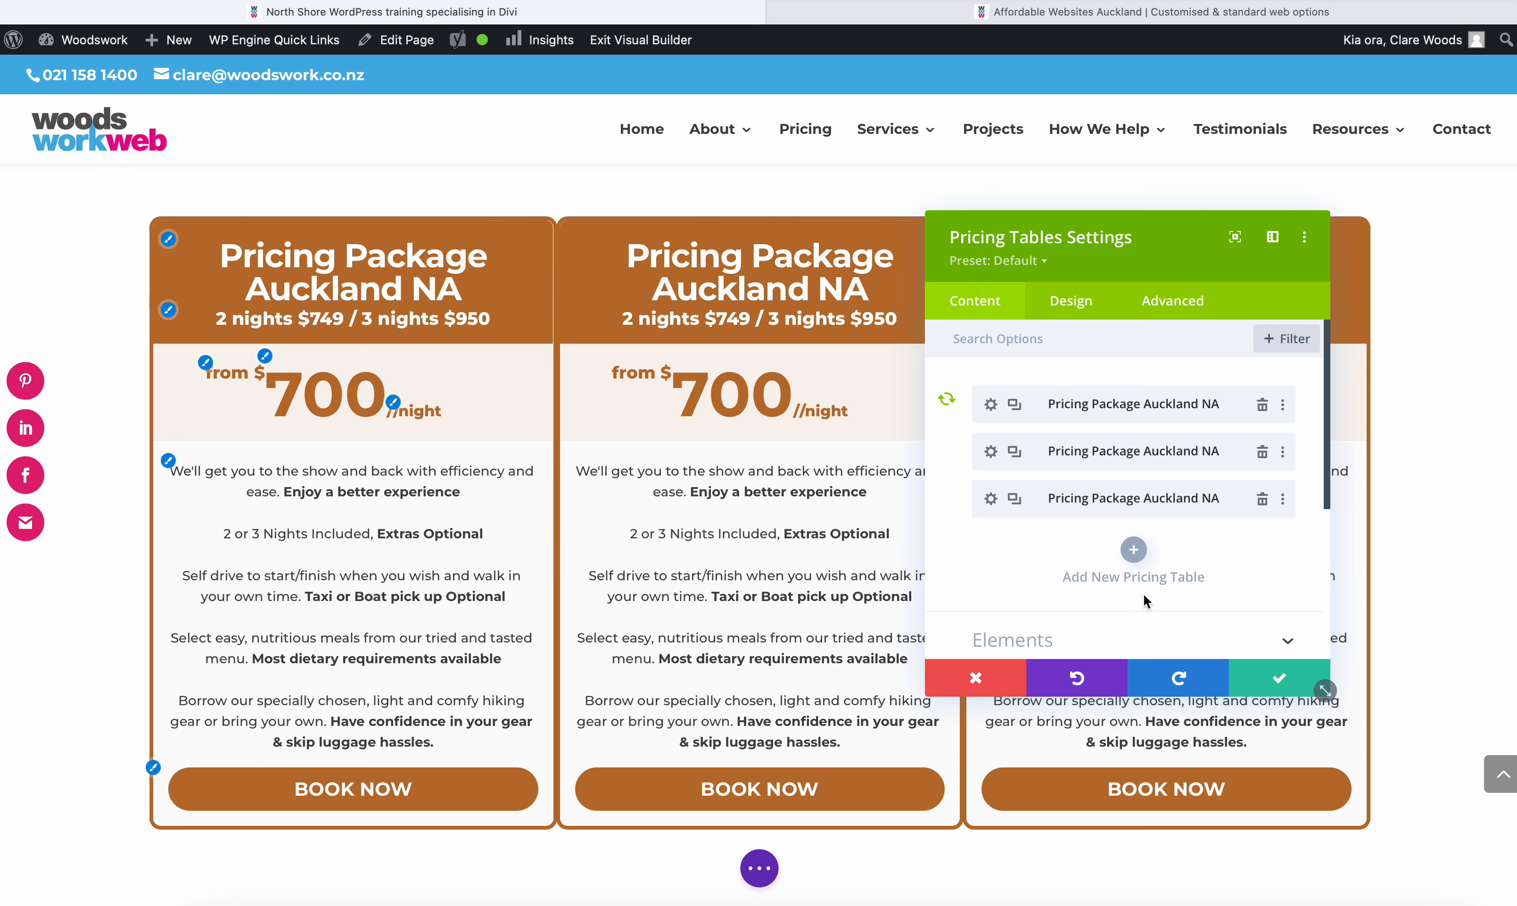
click(991, 455)
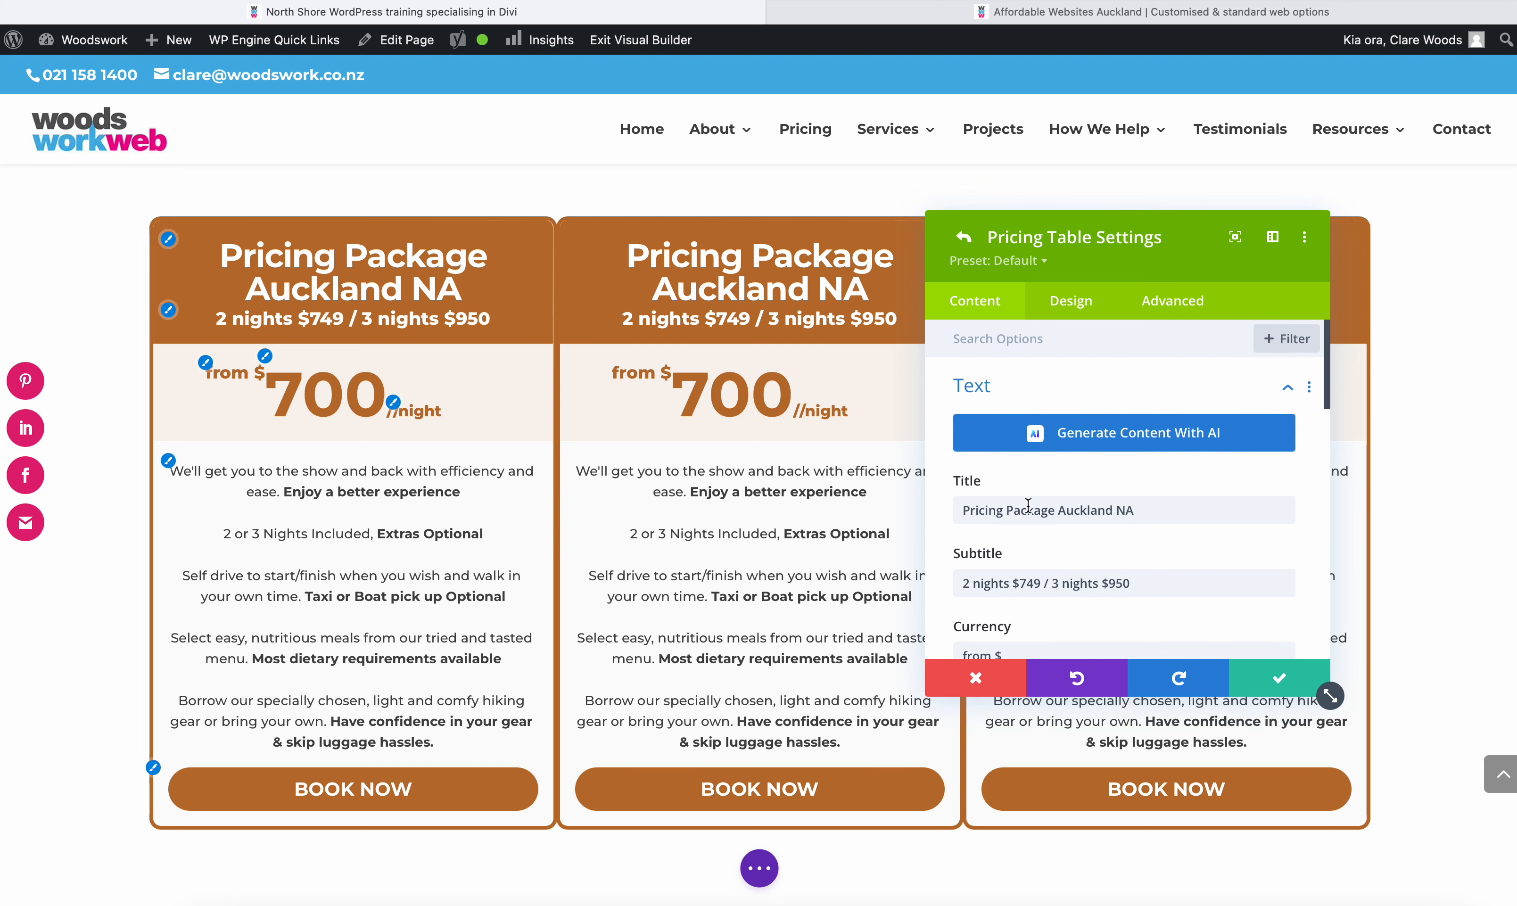
double_click(1084, 510)
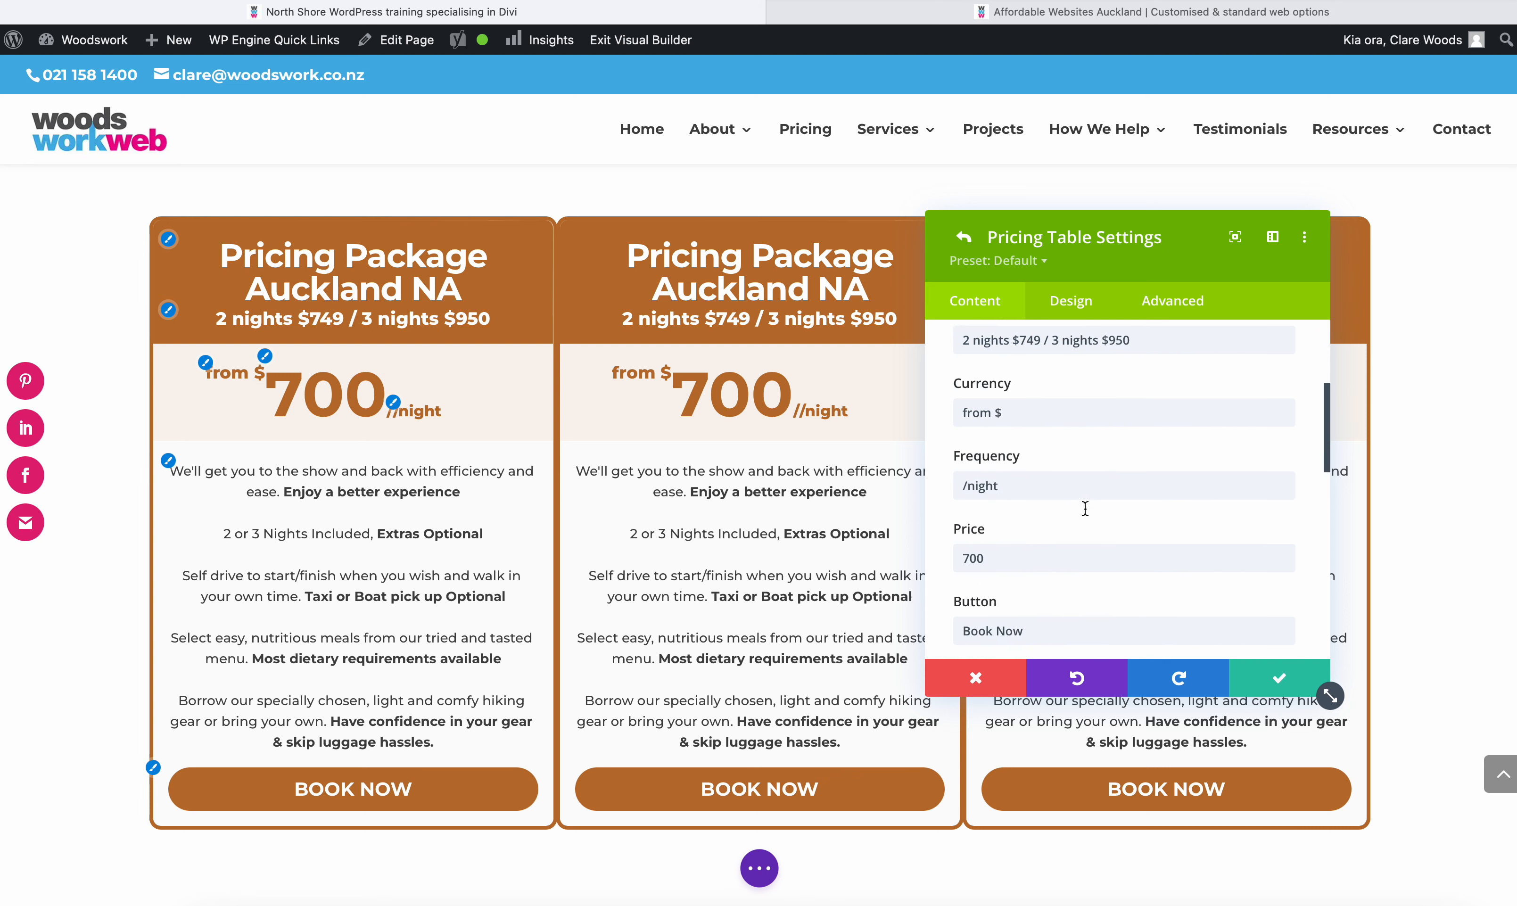
text(Wellington NA)
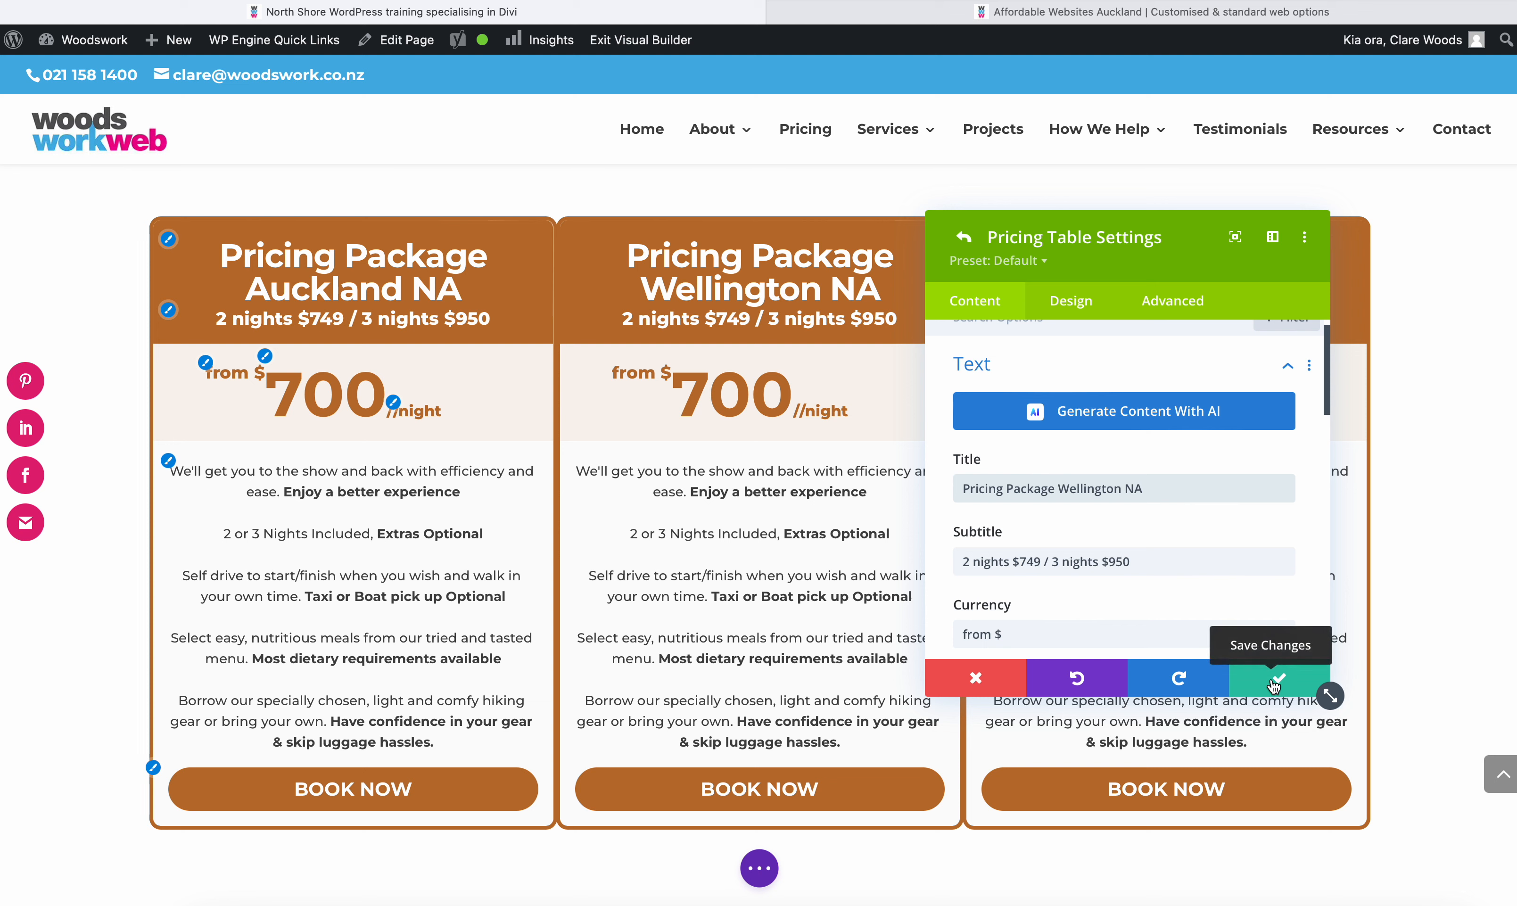
scroll(1040, 548, down, 1)
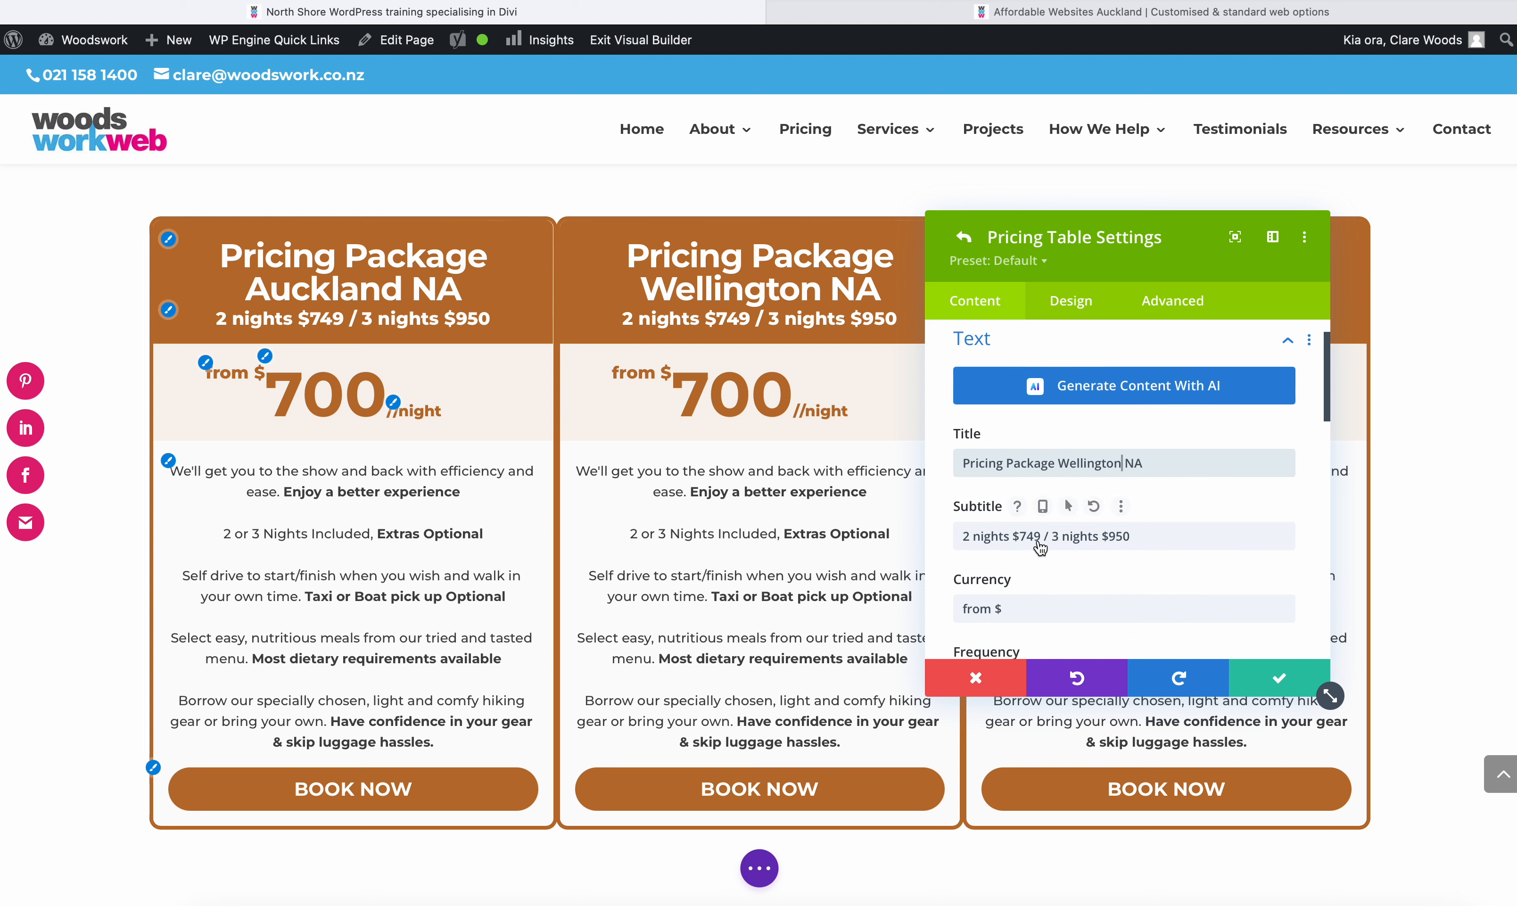
click(1260, 689)
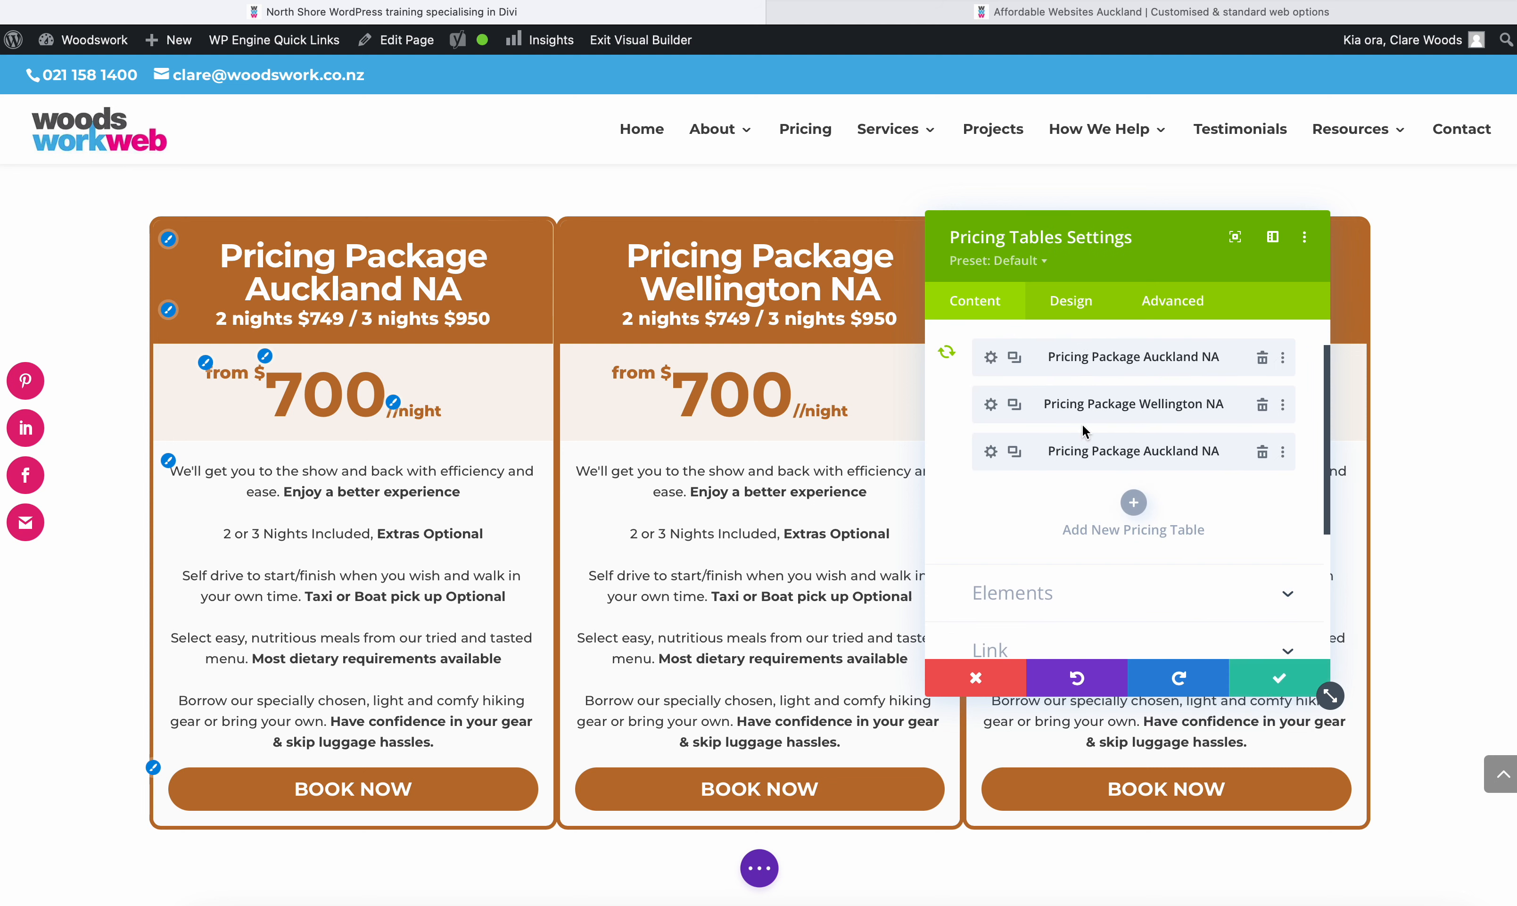
- Make the Wellington pricing table the featured table in its layout design settings
click(991, 409)
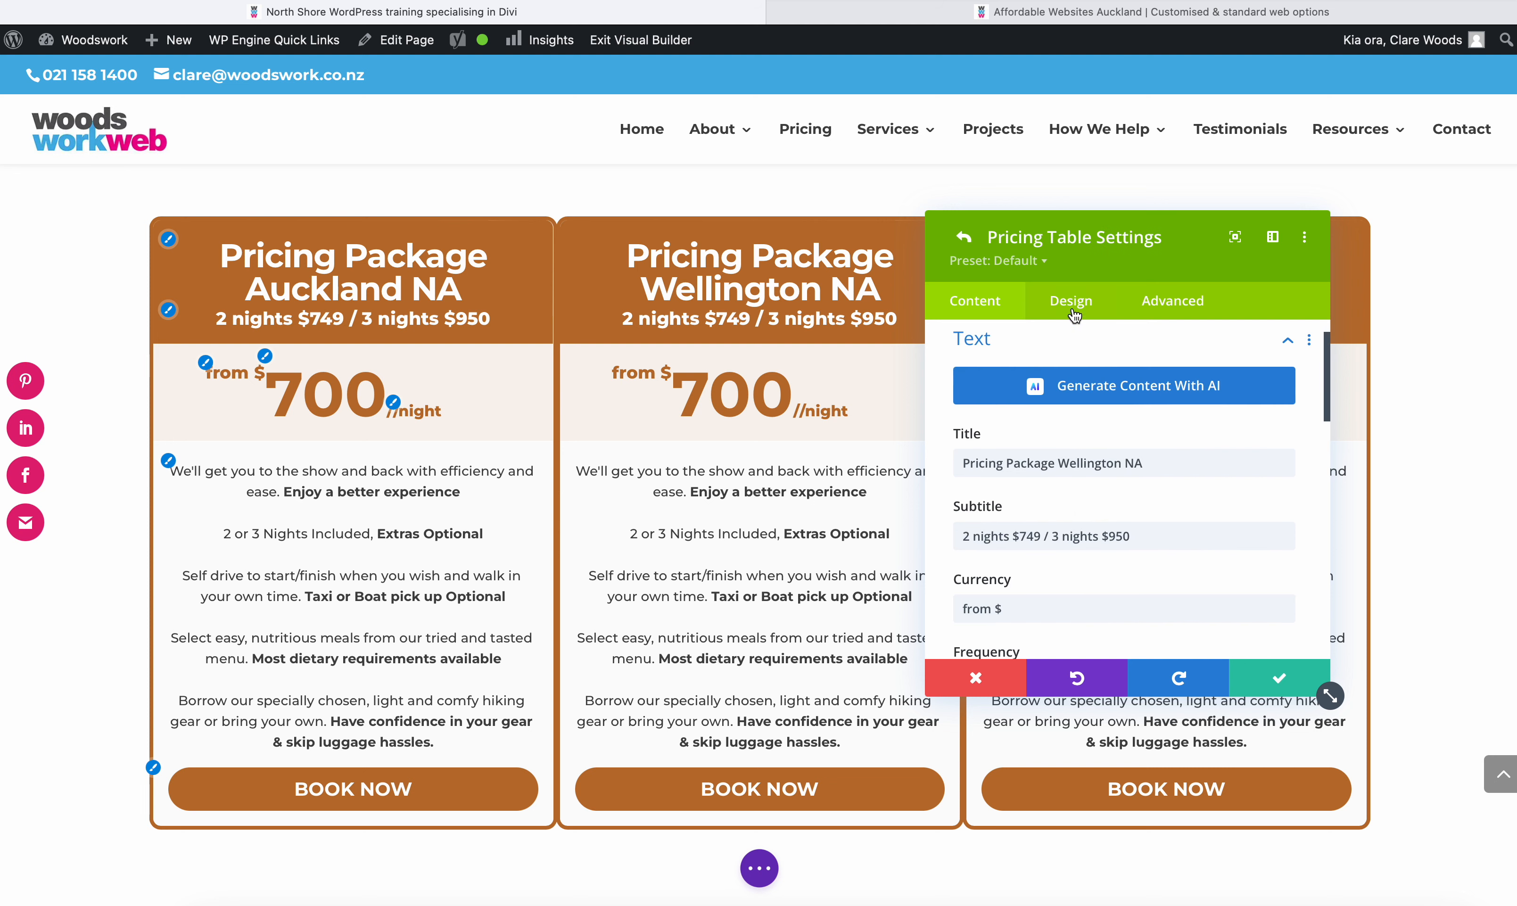
click(1088, 299)
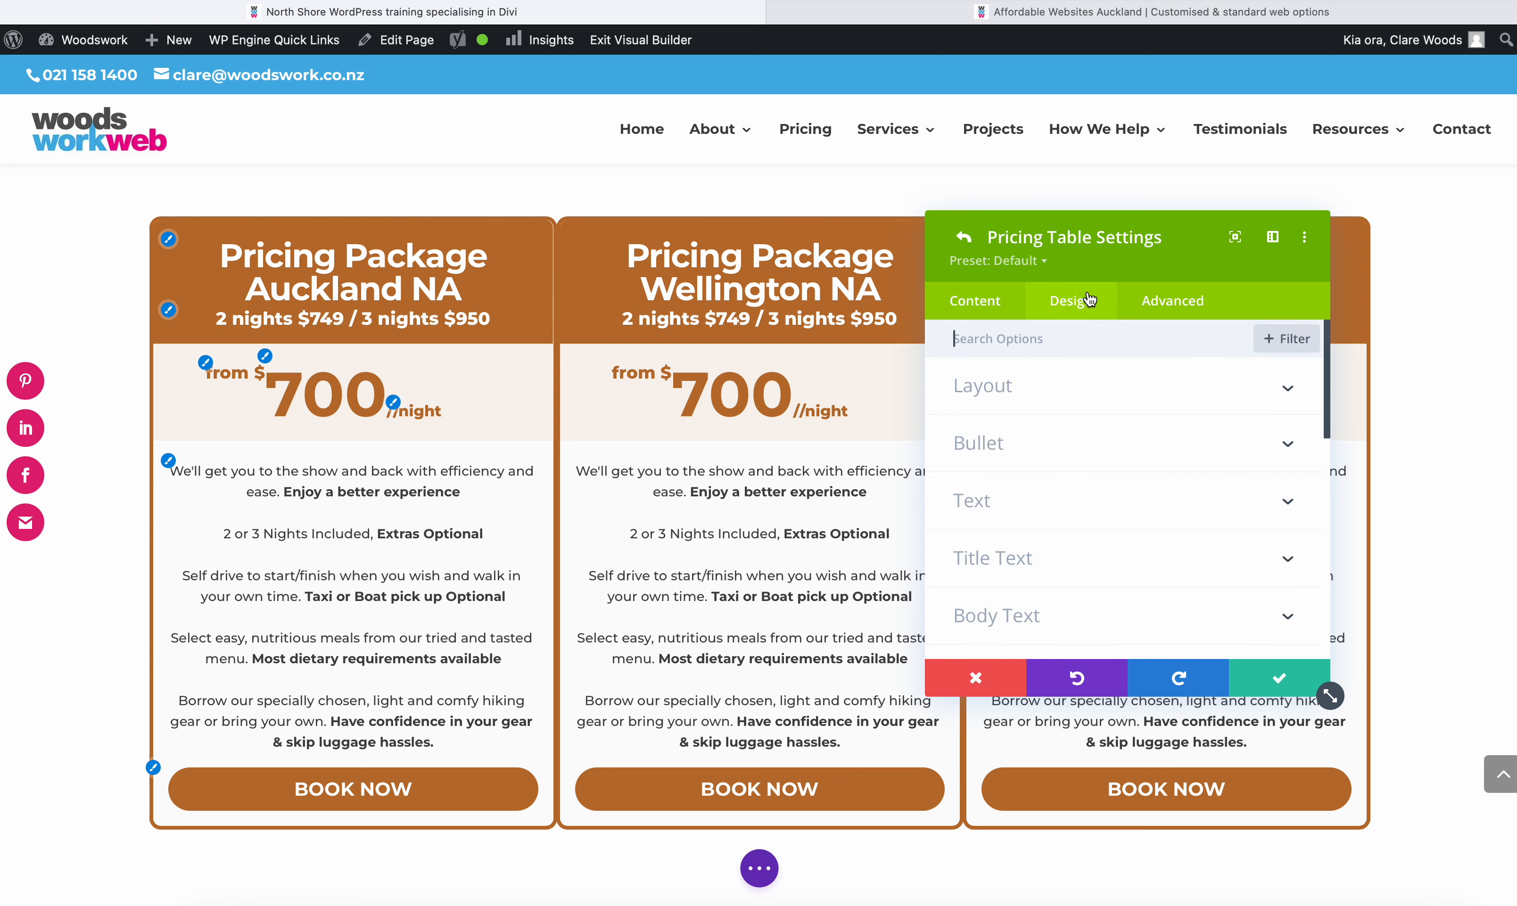
click(998, 385)
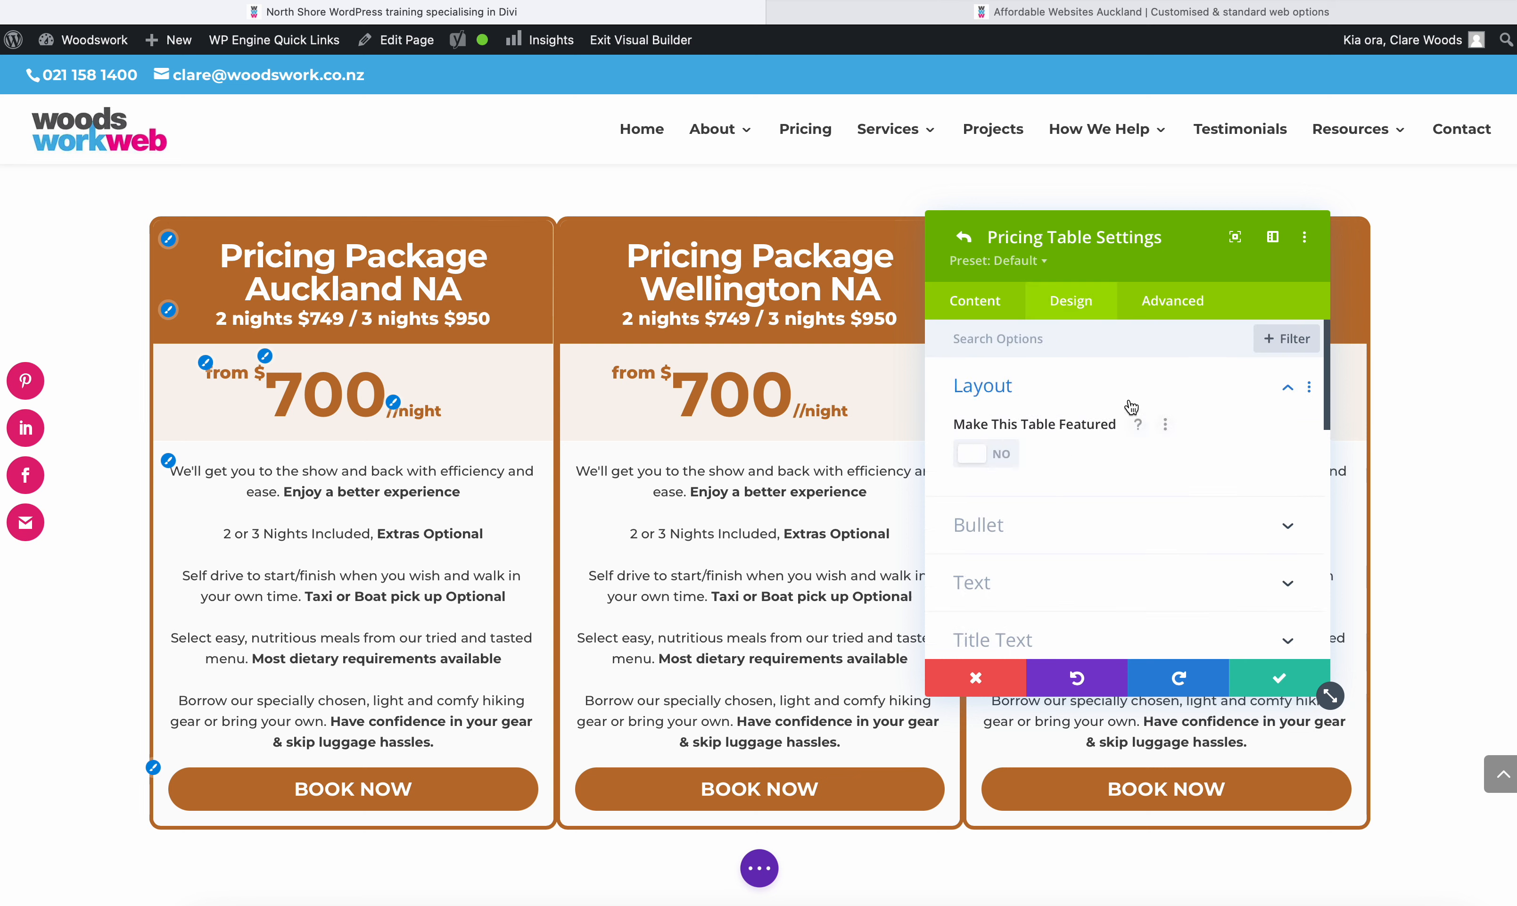
click(971, 457)
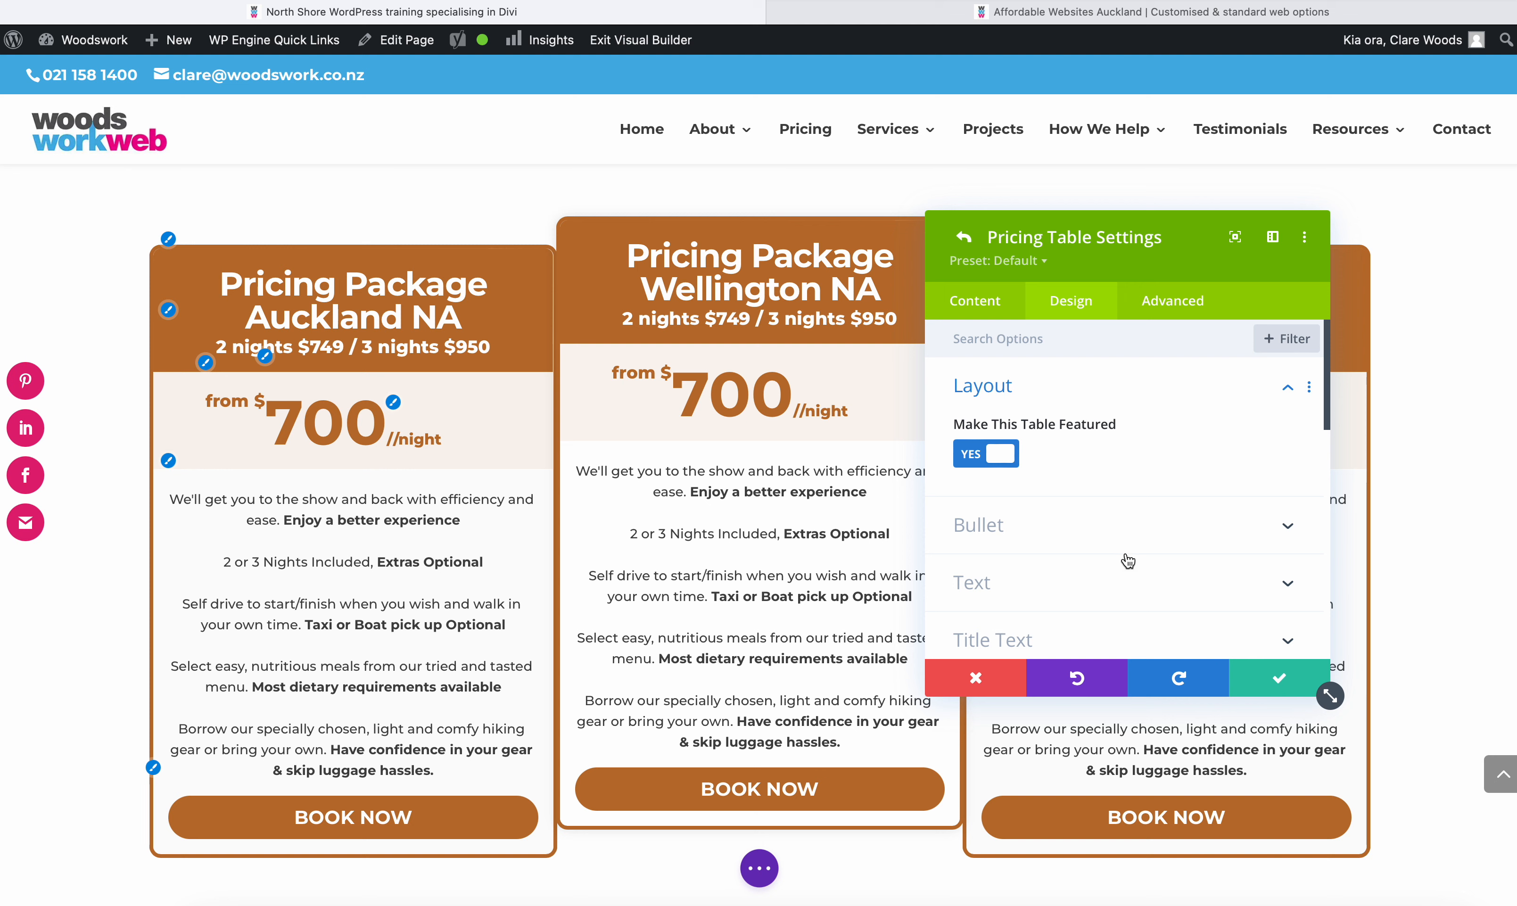
- Set the Wellington pricing table's background colour to the saved blue #4ab1e4 and save both the table and module settings
scroll(1128, 561, down, 8)
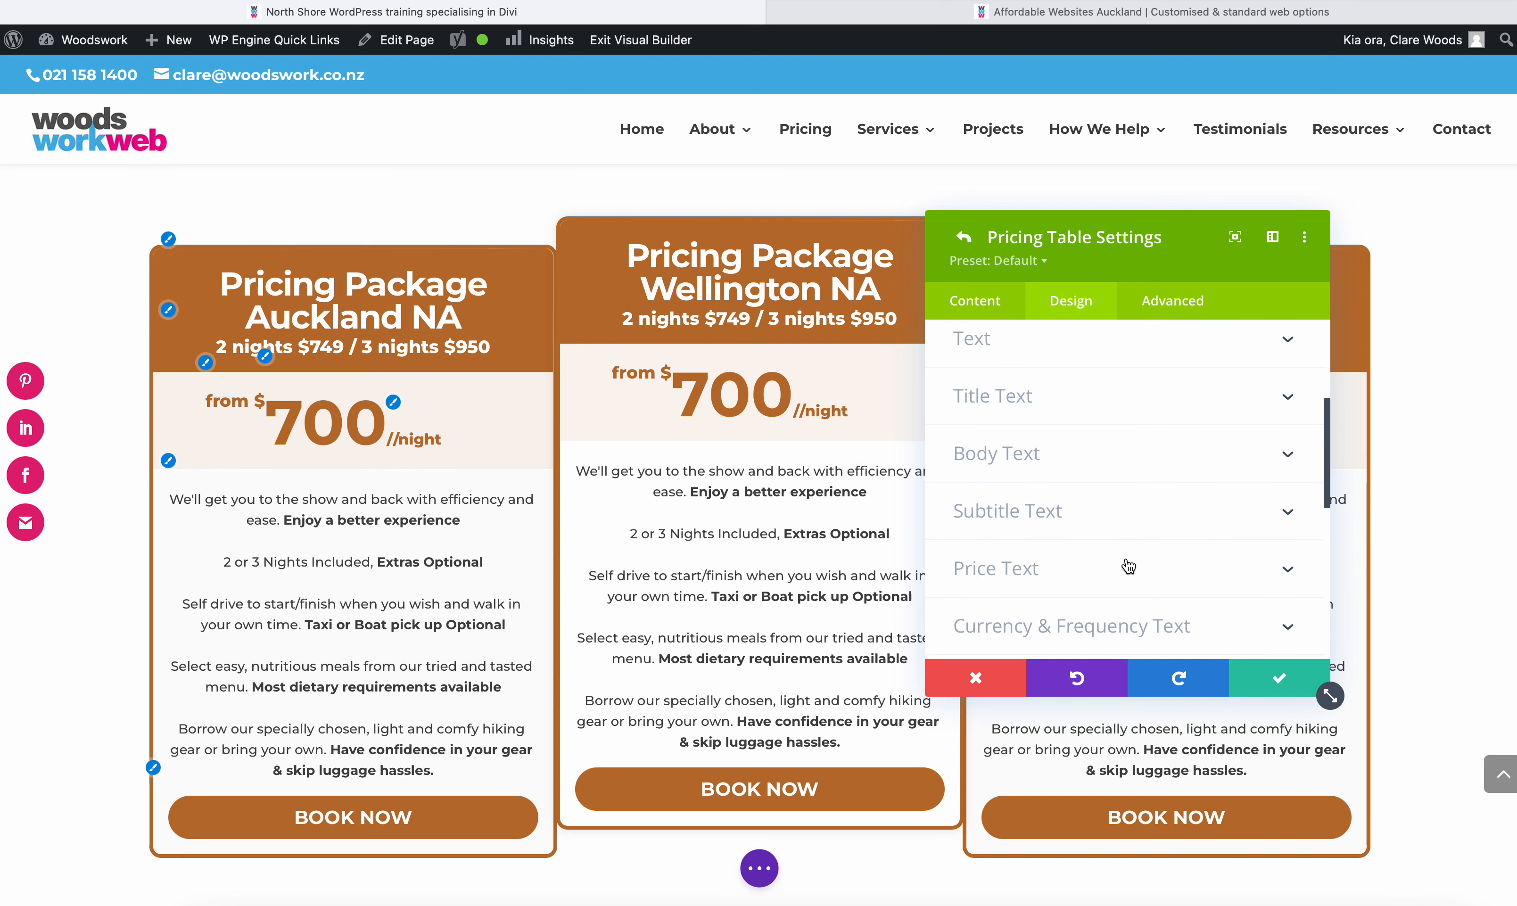
scroll(1108, 554, up, 3)
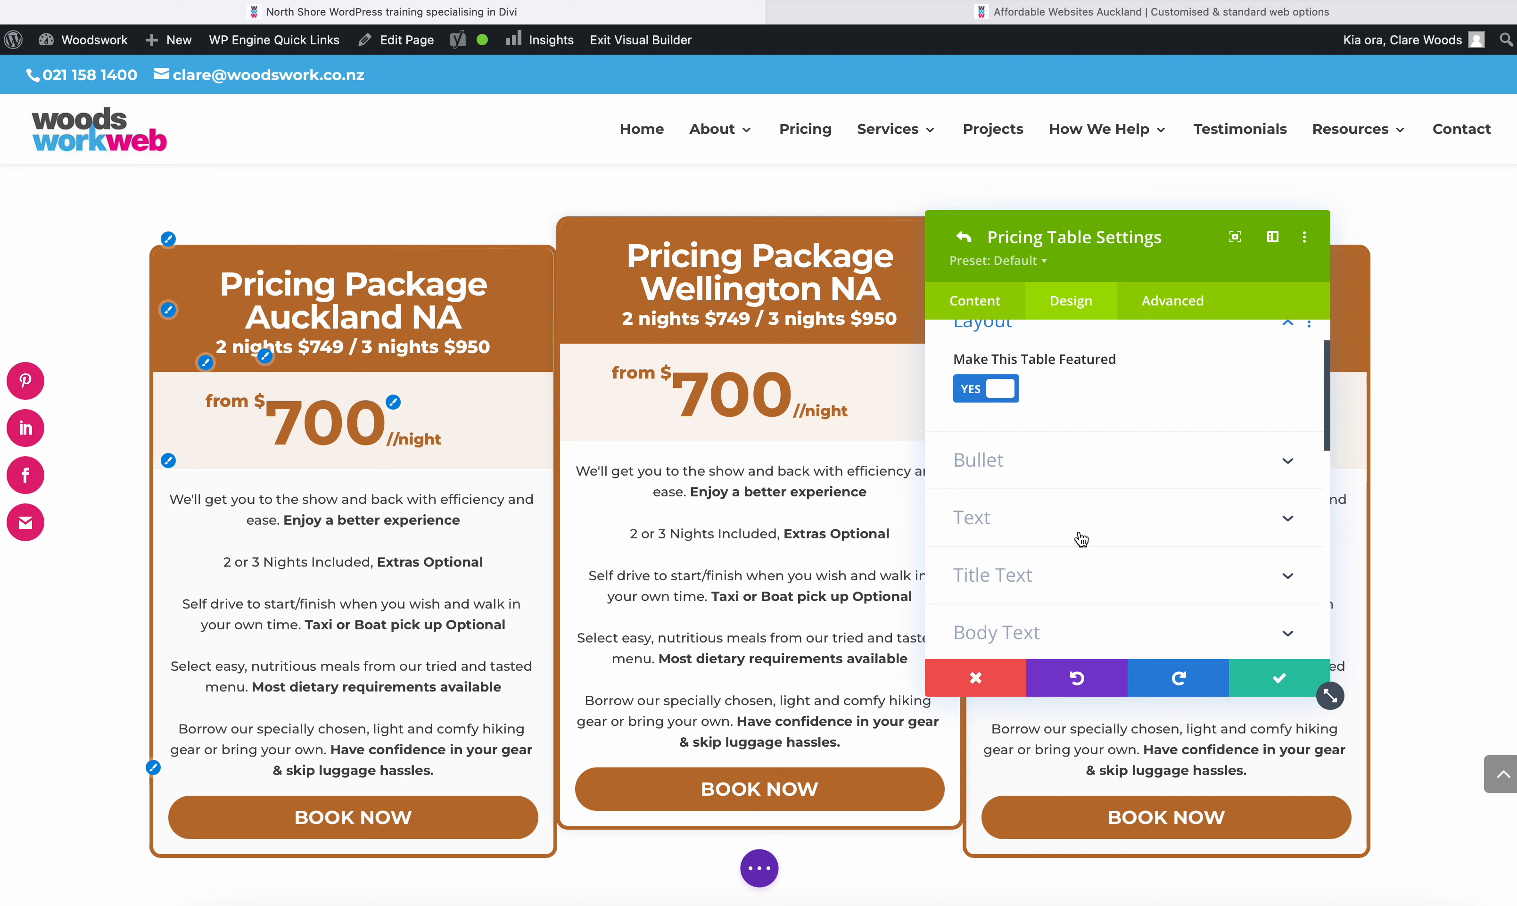
scroll(1058, 554, down, 6)
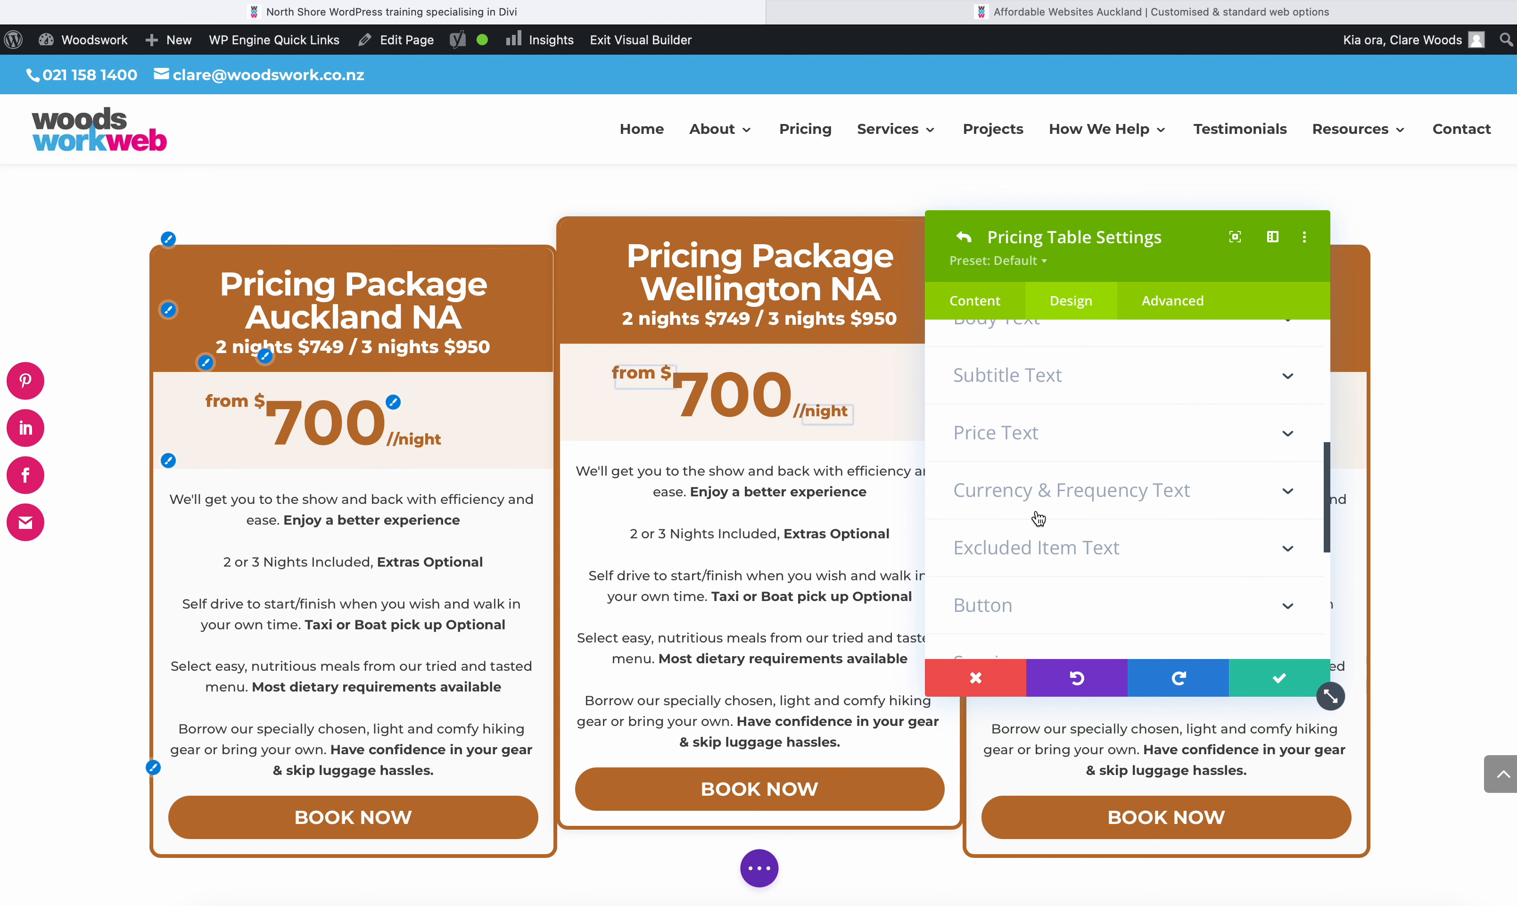
scroll(1038, 519, down, 5)
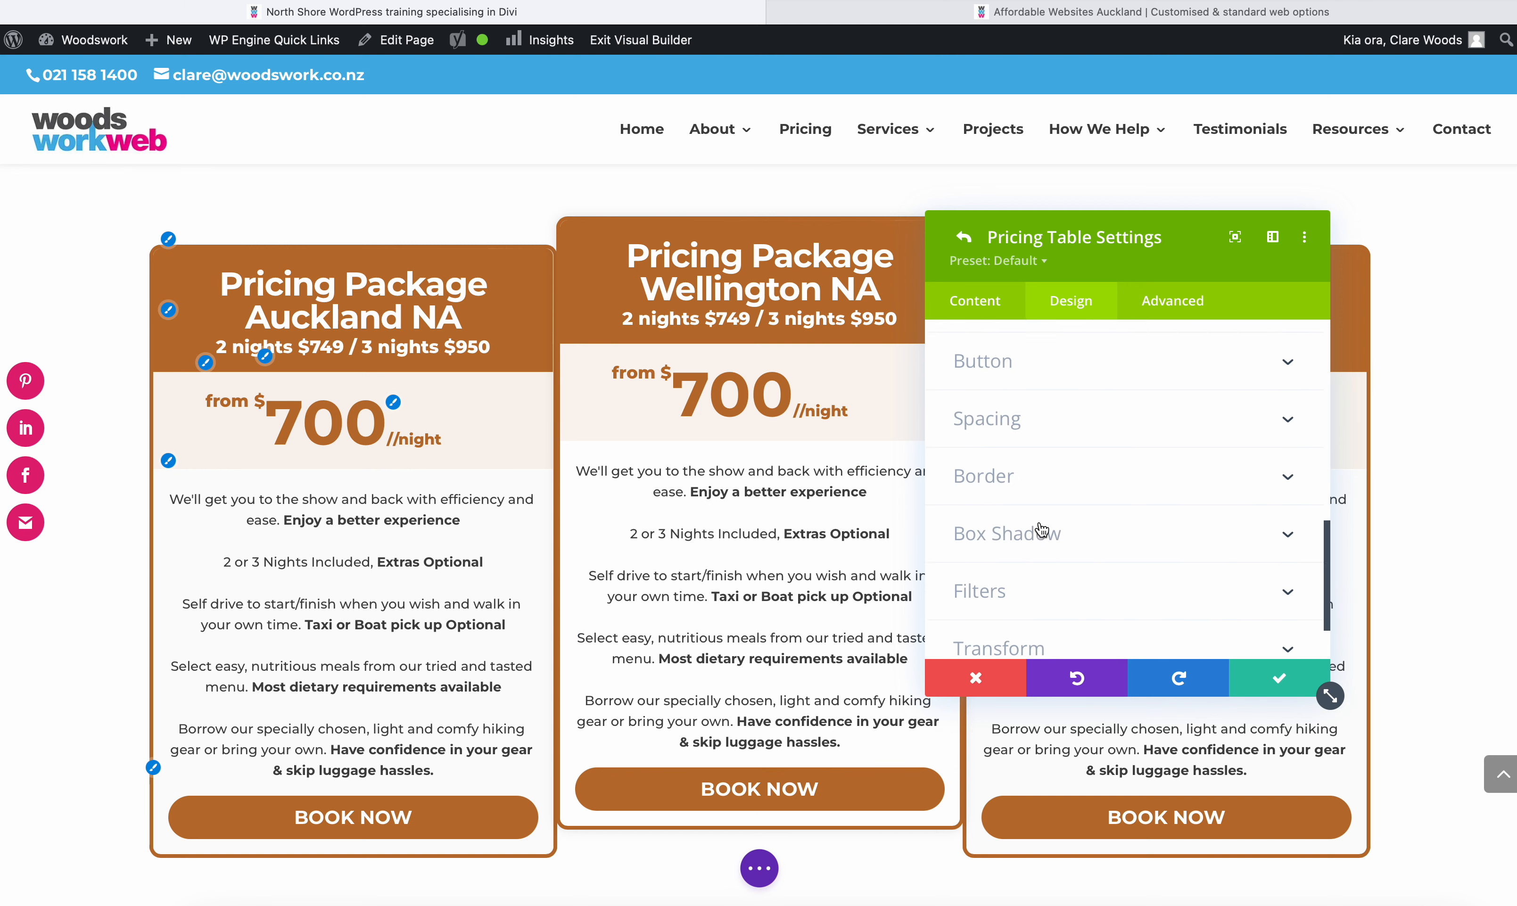
scroll(1040, 531, up, 10)
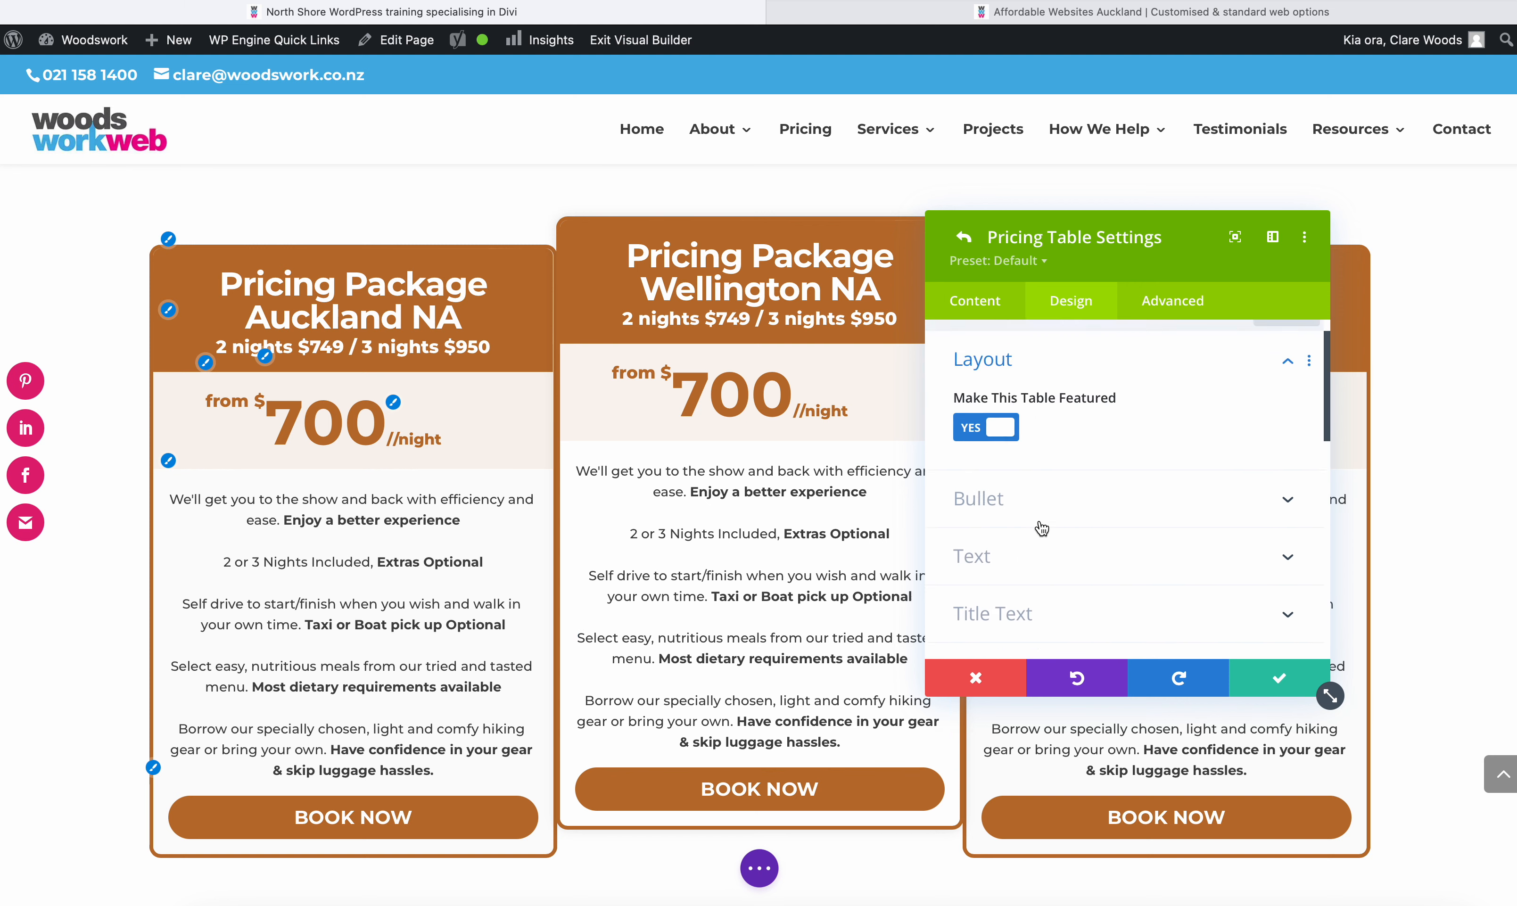
click(986, 299)
click(994, 518)
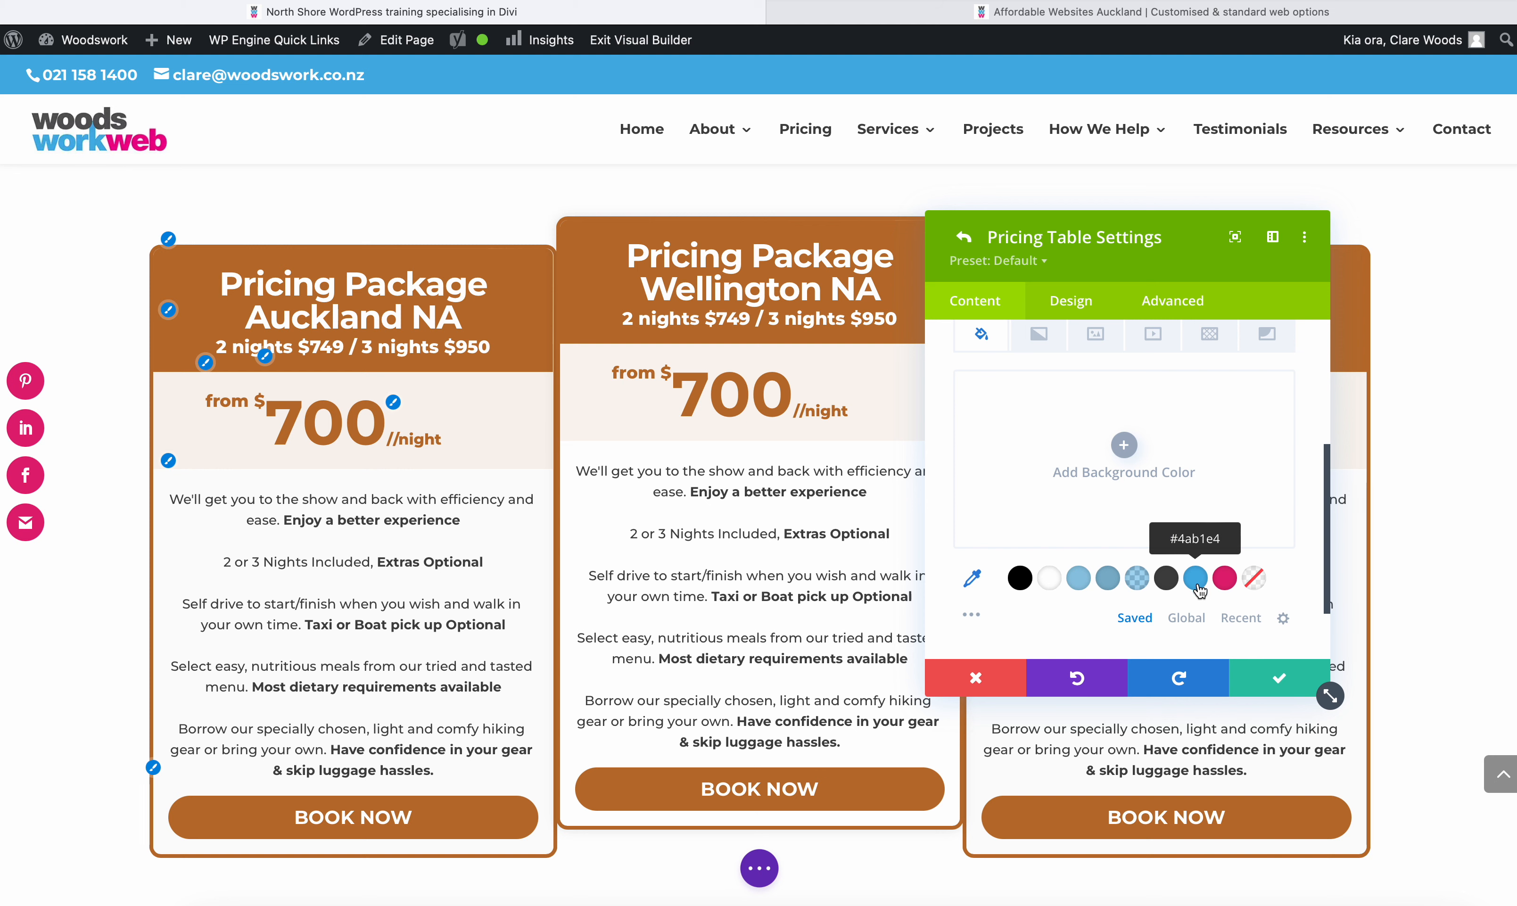
click(1204, 584)
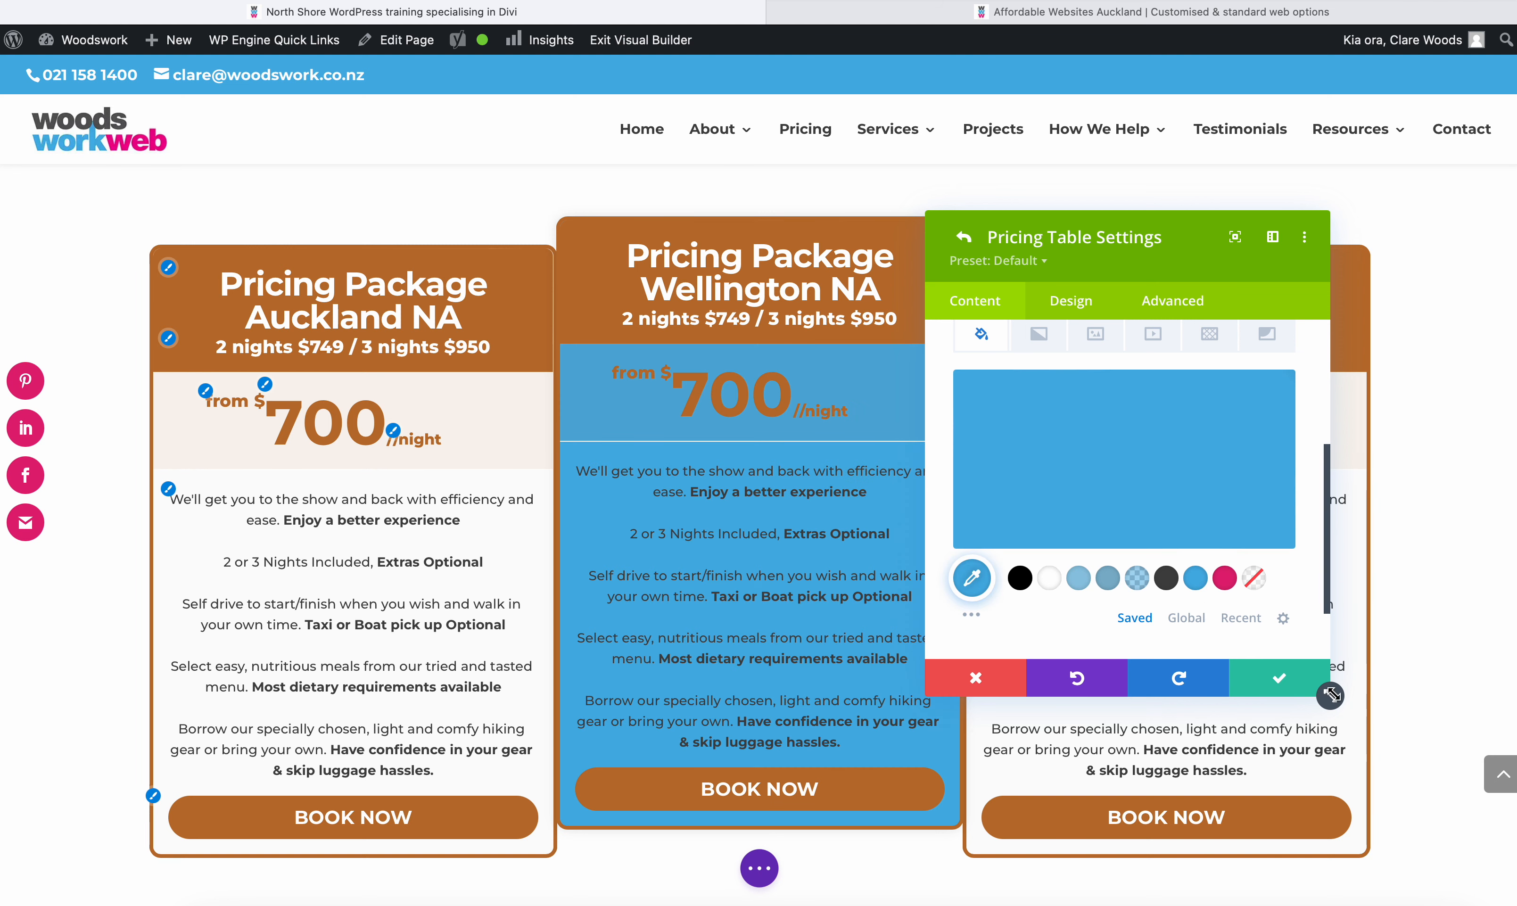
click(1279, 679)
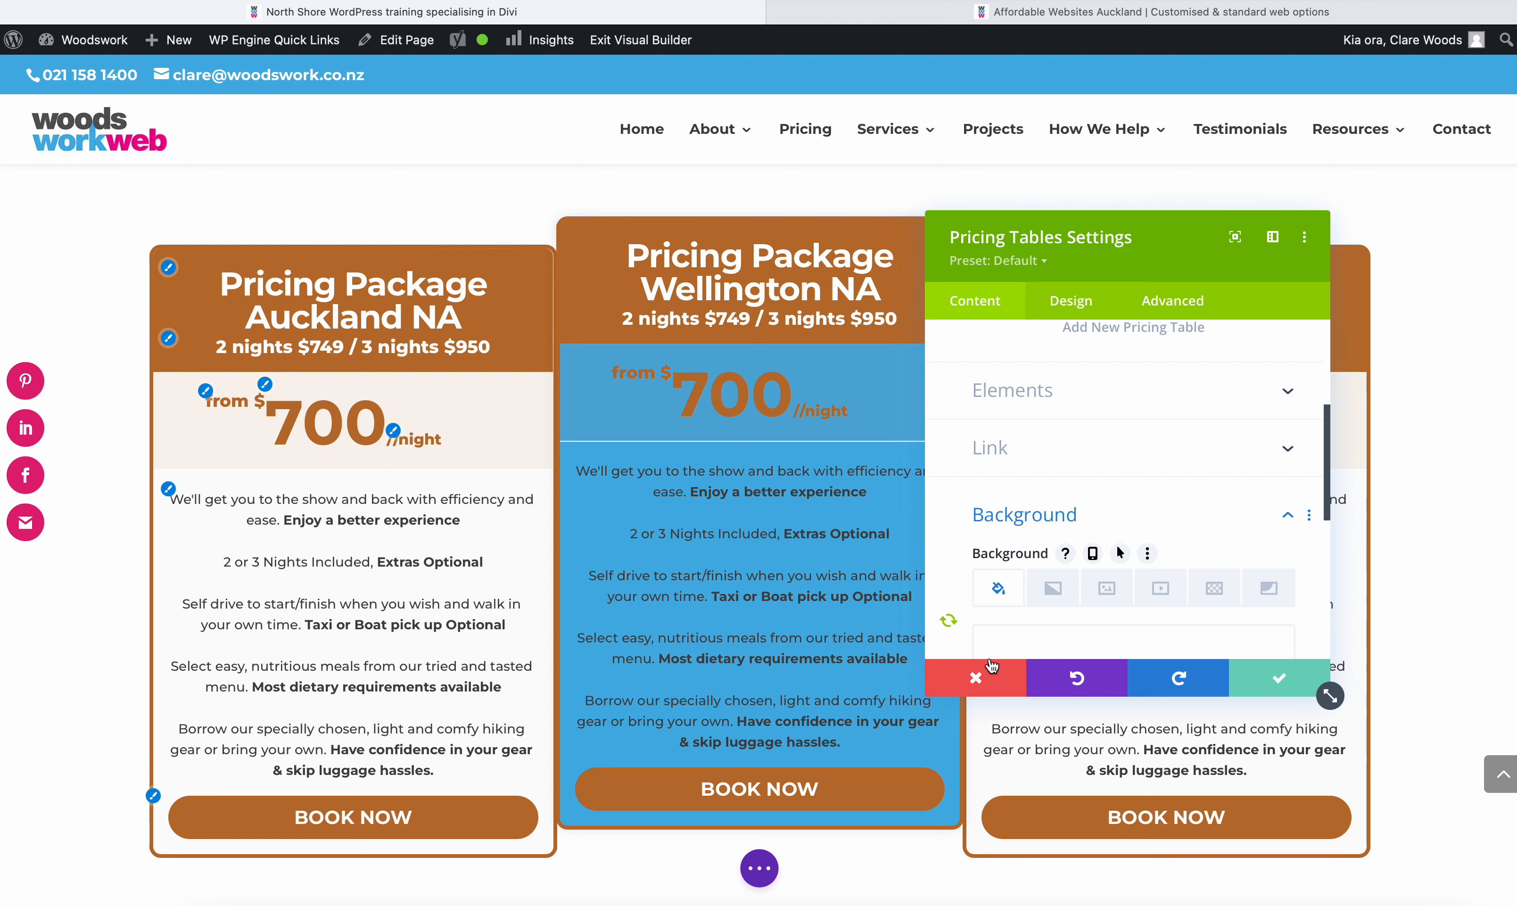
click(1278, 677)
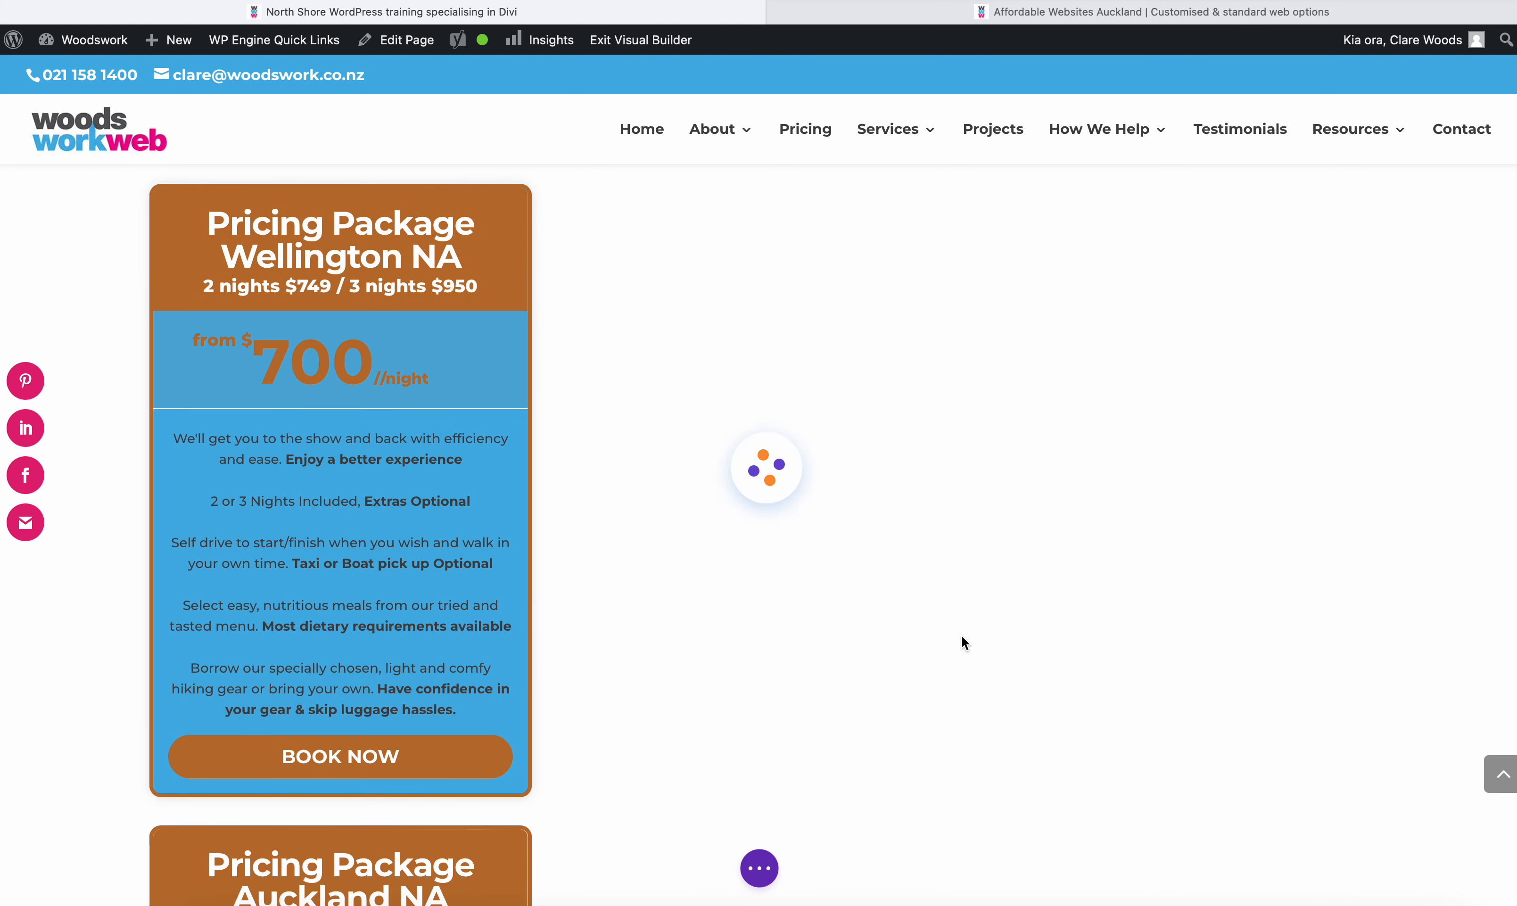